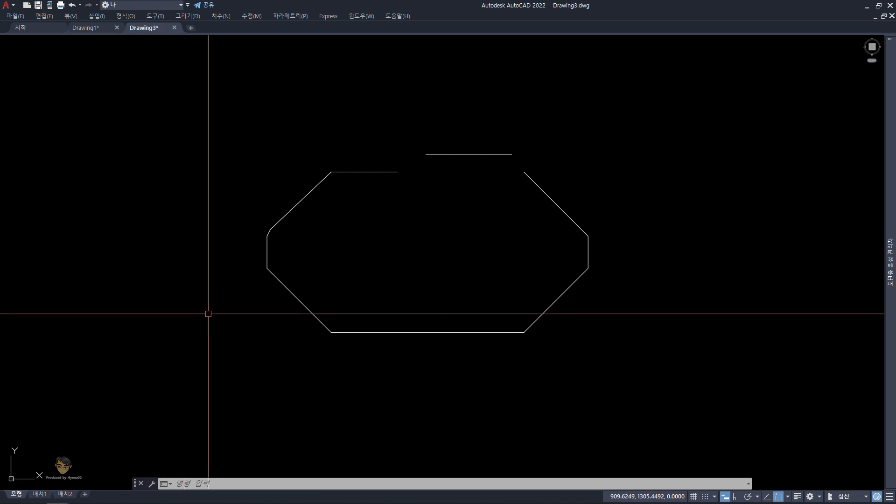
Bring up the classic array dialog through the AR alias to view its settings, and close it without applying anything
text(ARRAY)
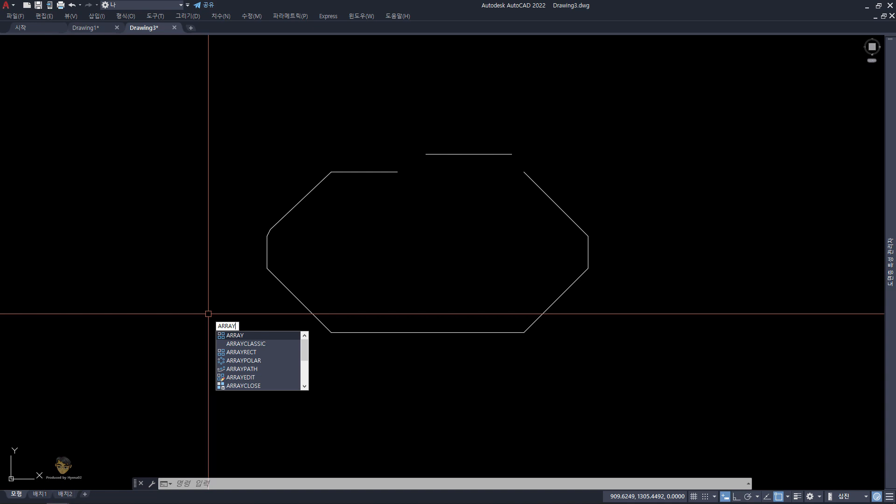
key(Escape)
key(Escape)
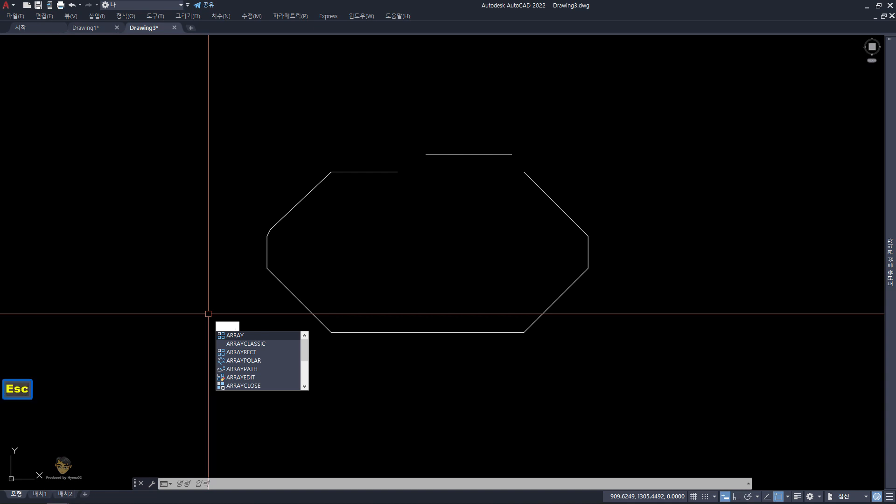
text(AR)
key(space)
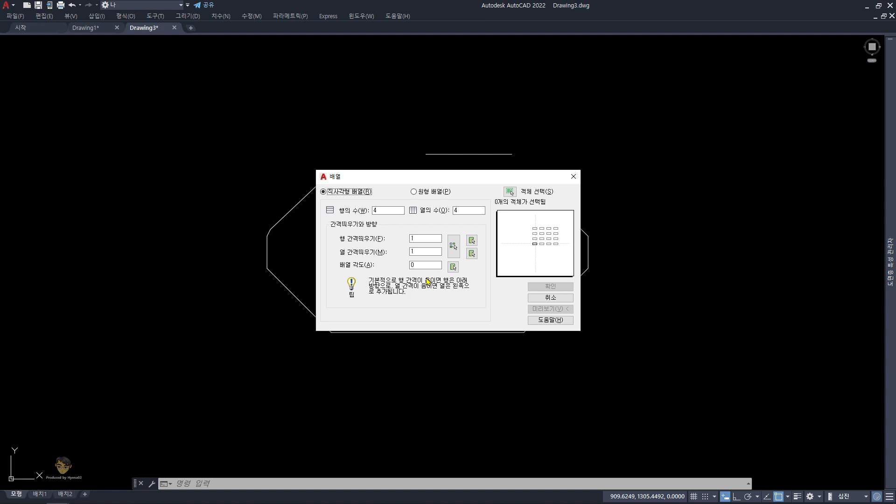
key(Escape)
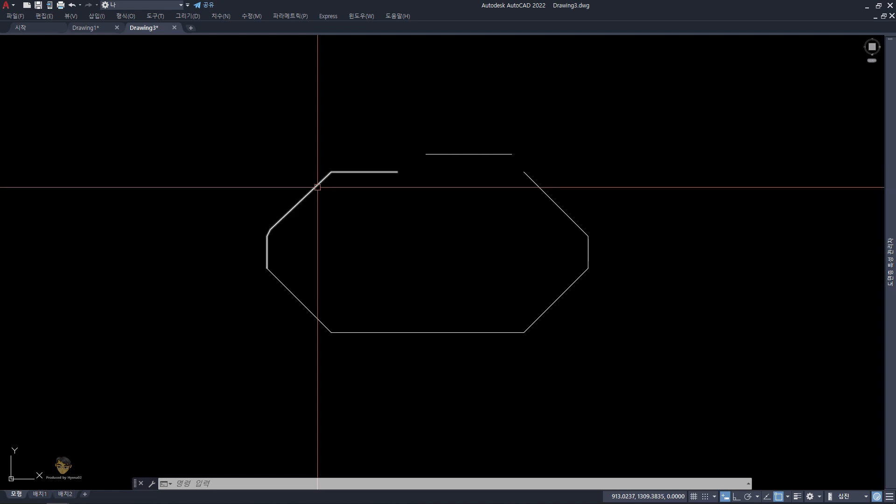
Create a rectangular array of all the octagon outline's lines with the ARRAY command, accepting the default rows and columns
text(ARR)
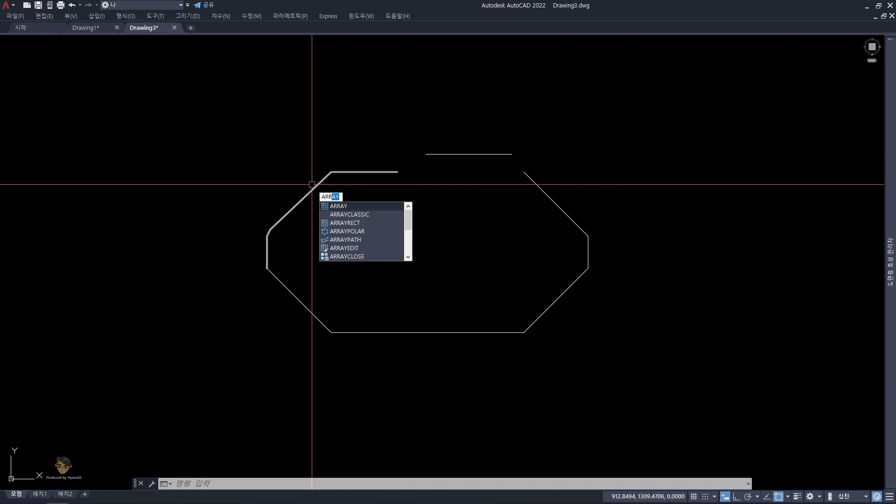
text(AY)
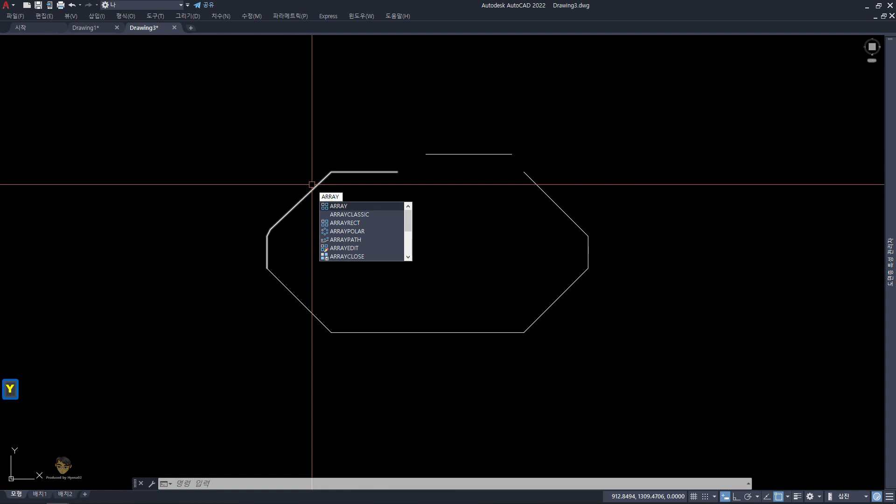
key(Return)
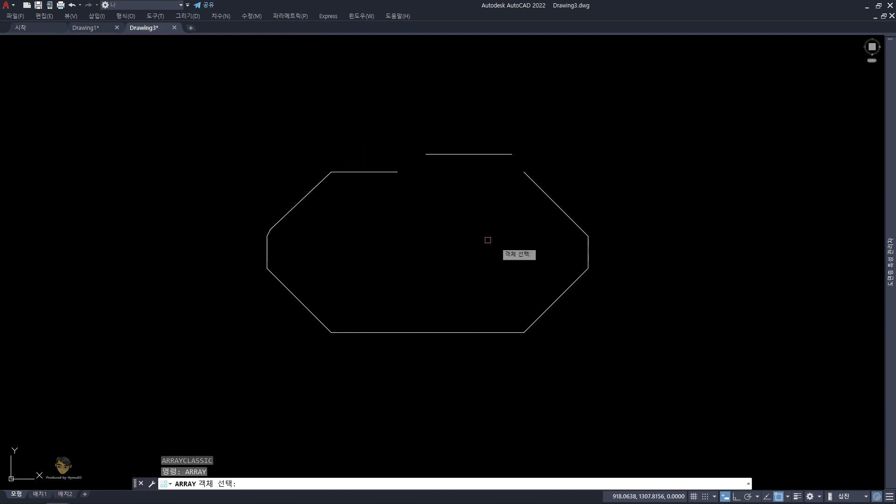
click(593, 363)
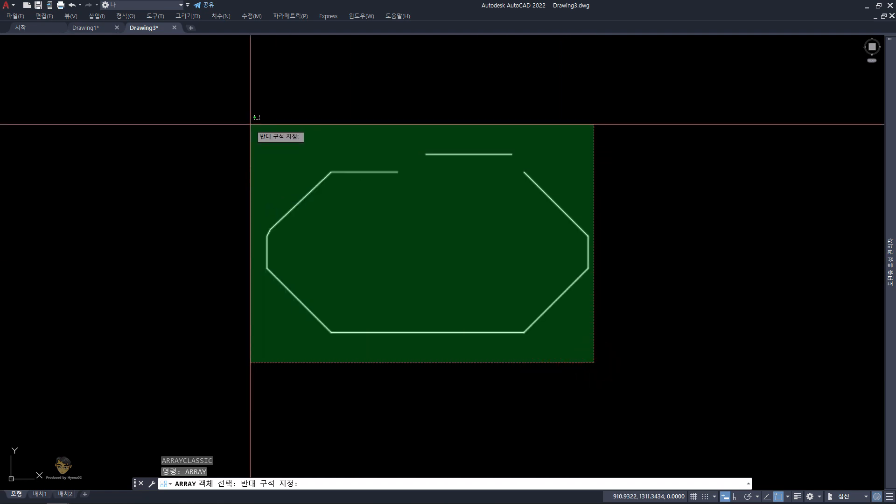
click(251, 125)
key(space)
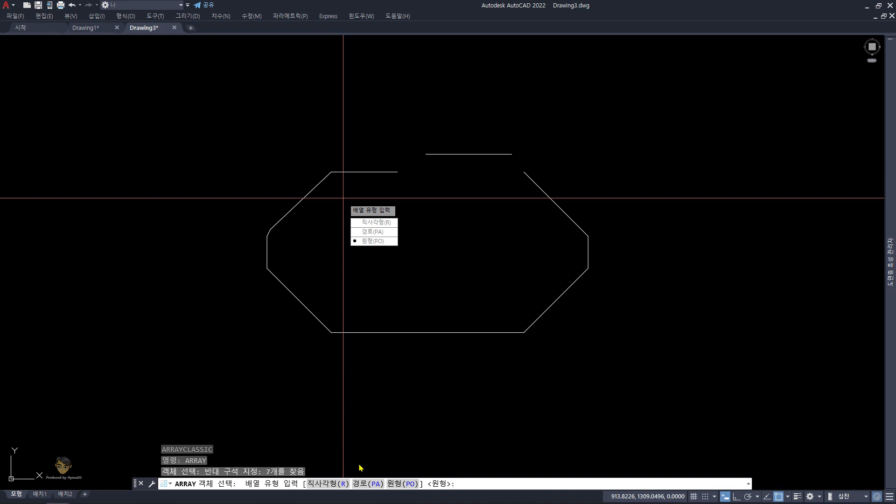
click(387, 223)
scroll(602, 137, down, 2)
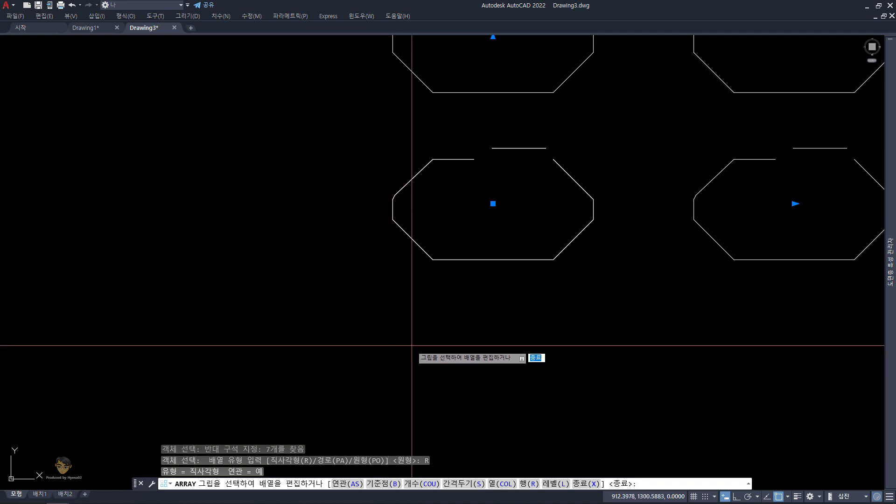
key(space)
key(Escape)
key(Escape)
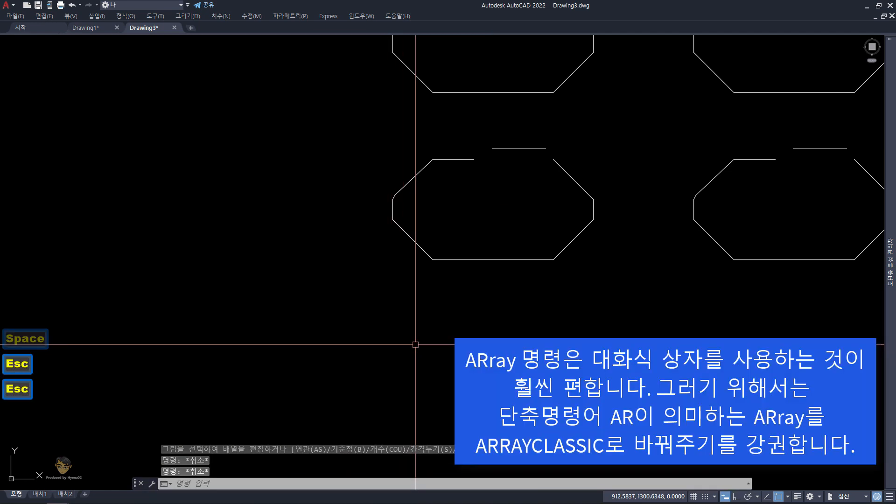
Start a new drawing from the default template and turn off its grid
key(ctrl+n)
key(Return)
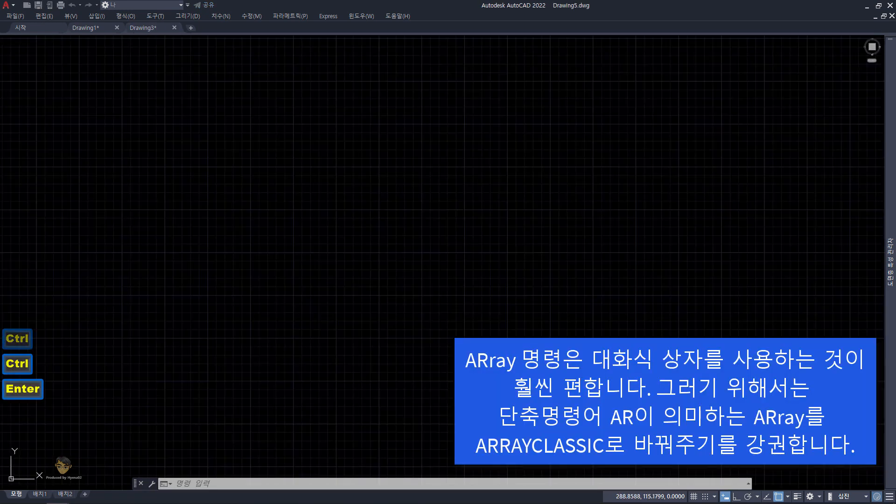
key(F7)
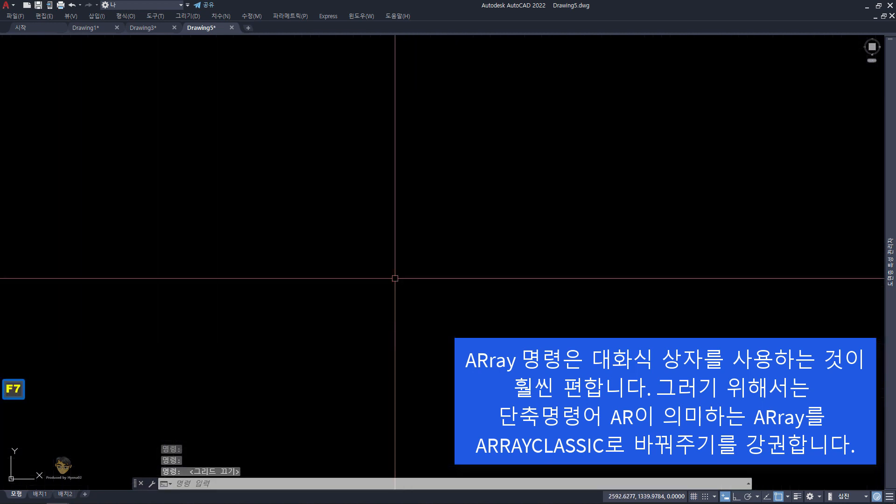
Open the program parameters file acad.pgp for editing in Notepad
click(160, 20)
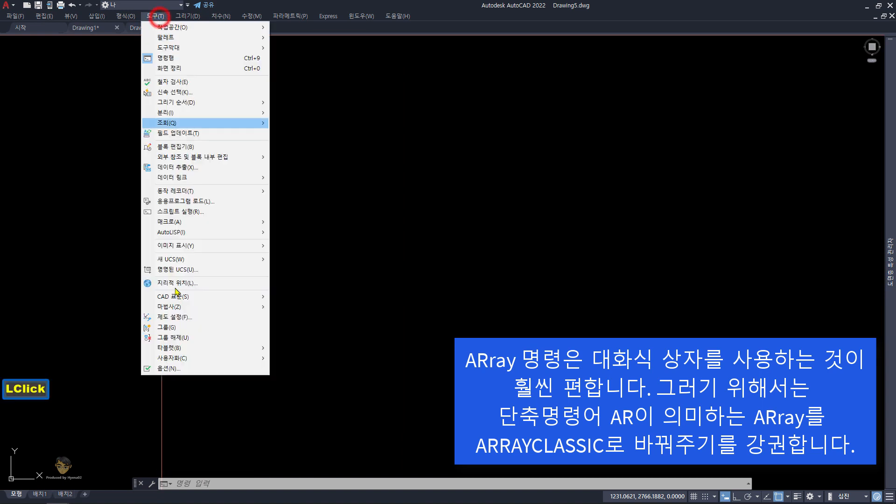
click(208, 359)
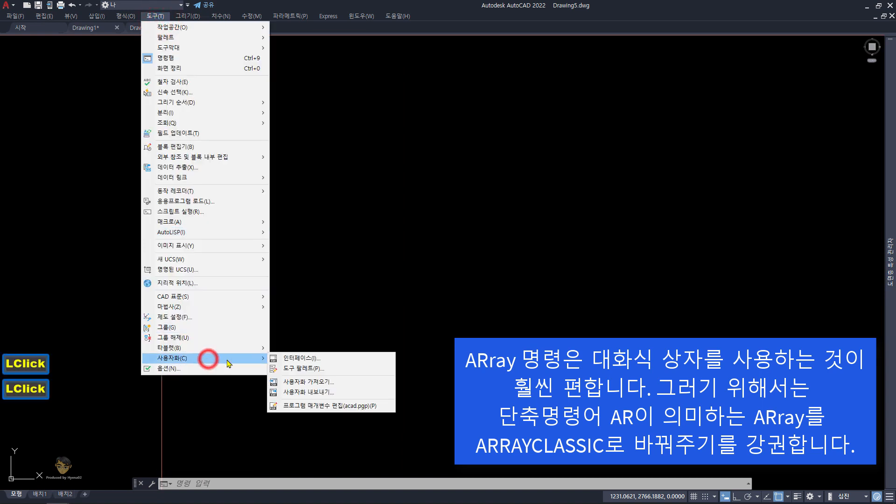
click(342, 407)
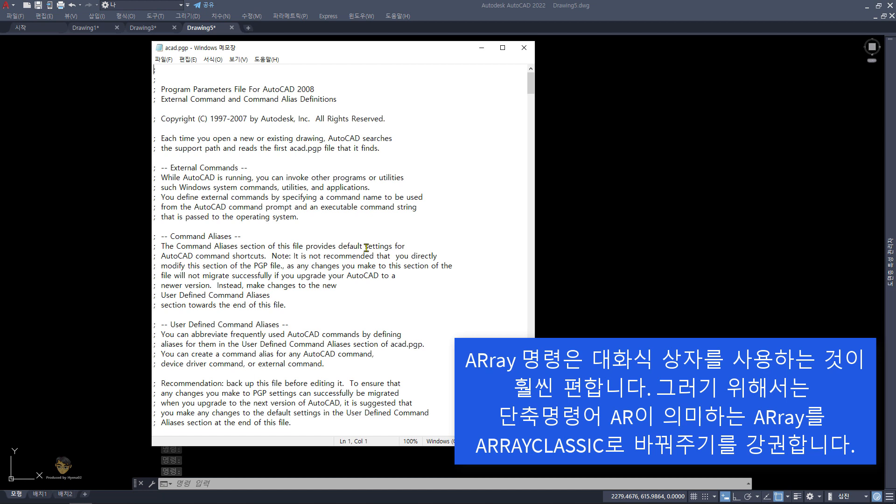
Search acad.pgp for ARRAY and examine the AR alias definition in enlarged text
key(ctrl+f)
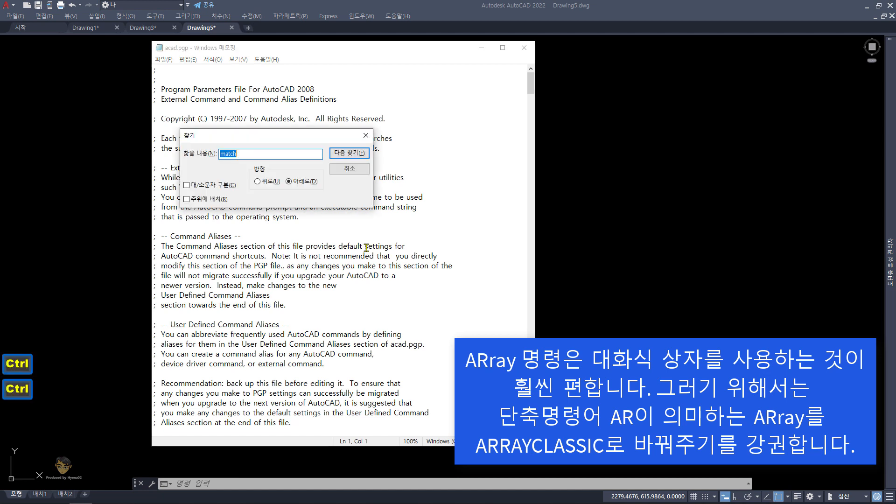
text(ARRAY)
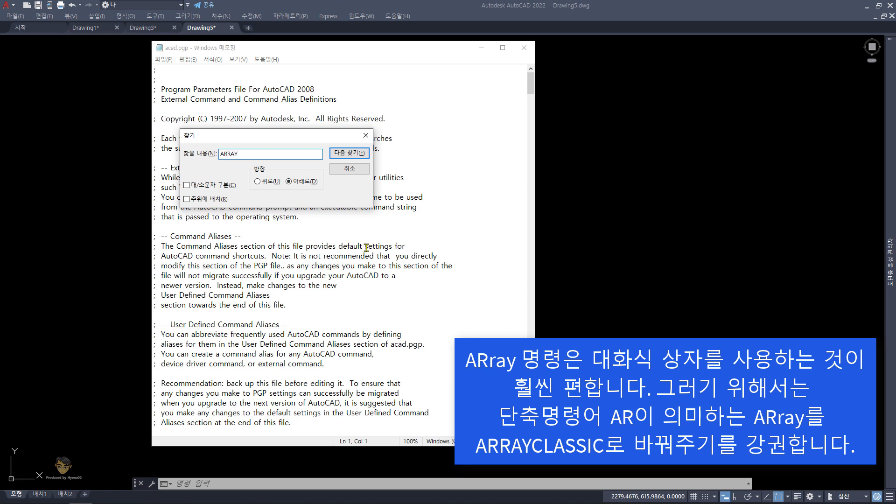
key(Return)
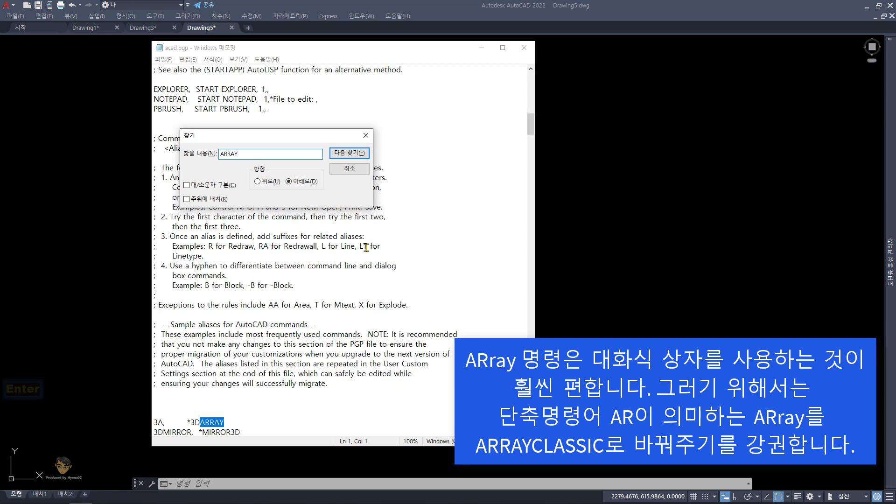
key(Return)
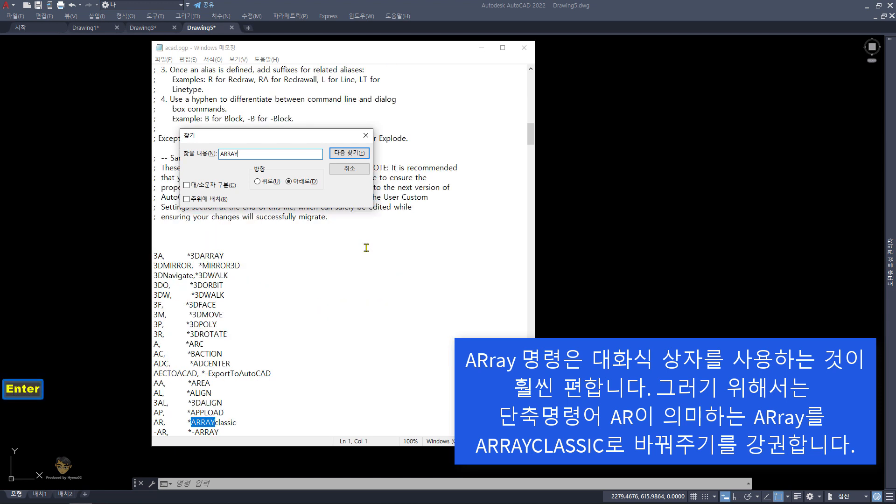
click(354, 170)
click(236, 404)
scroll(237, 404, down, 2)
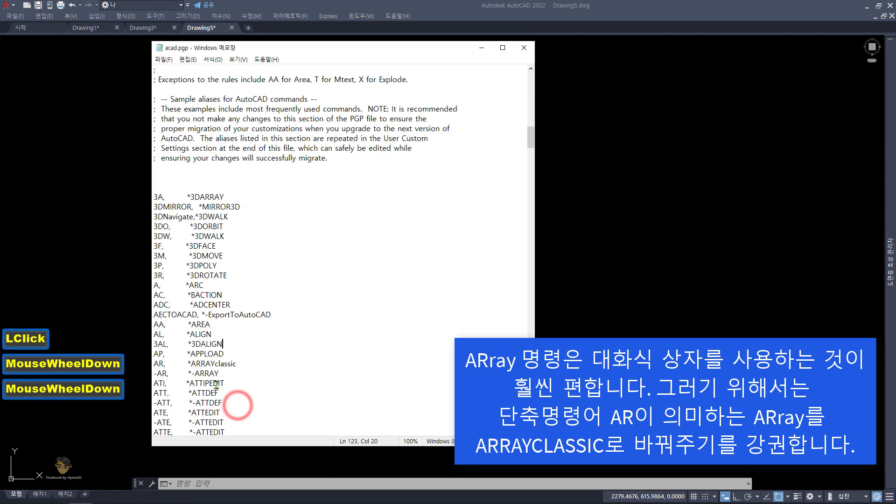
ctrl+scroll(215, 365, up, 4)
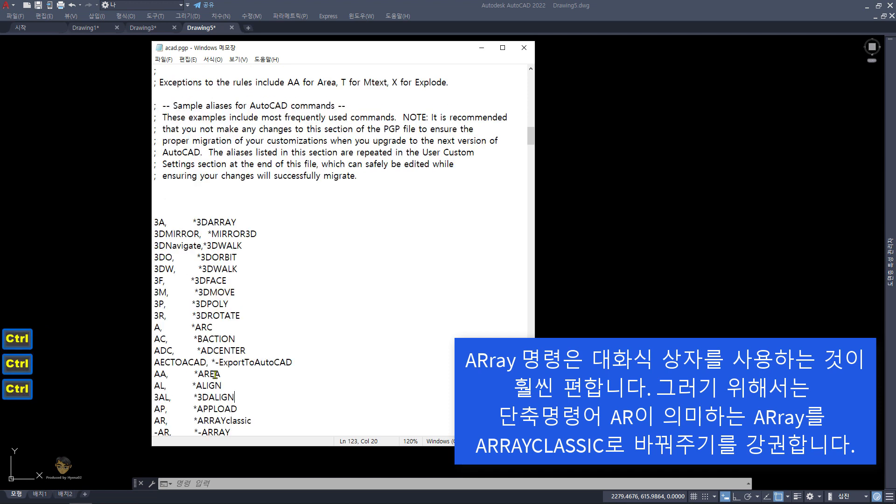
scroll(215, 374, down, 10)
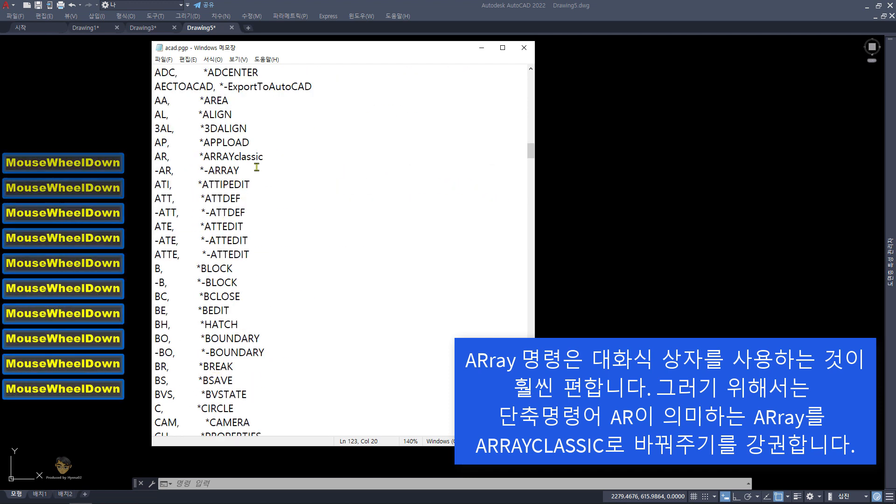
click(238, 256)
click(253, 176)
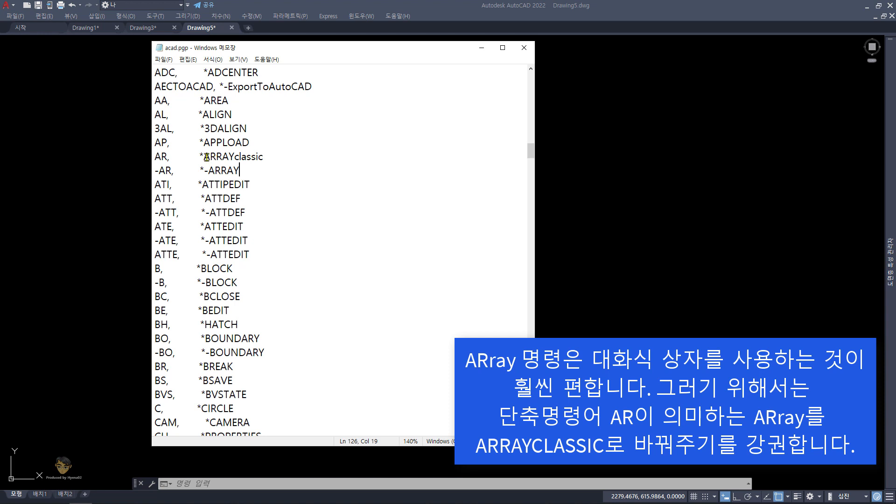
Save acad.pgp and close it to return to the AutoCAD drawing
click(164, 62)
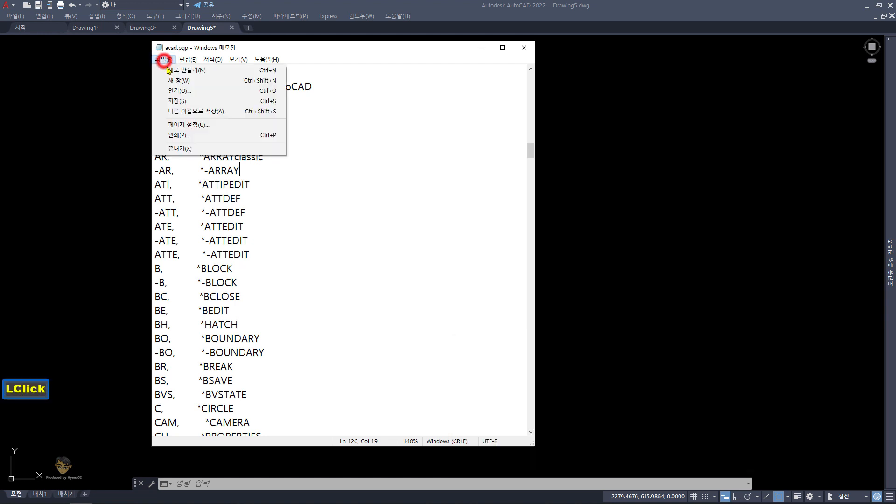
click(182, 102)
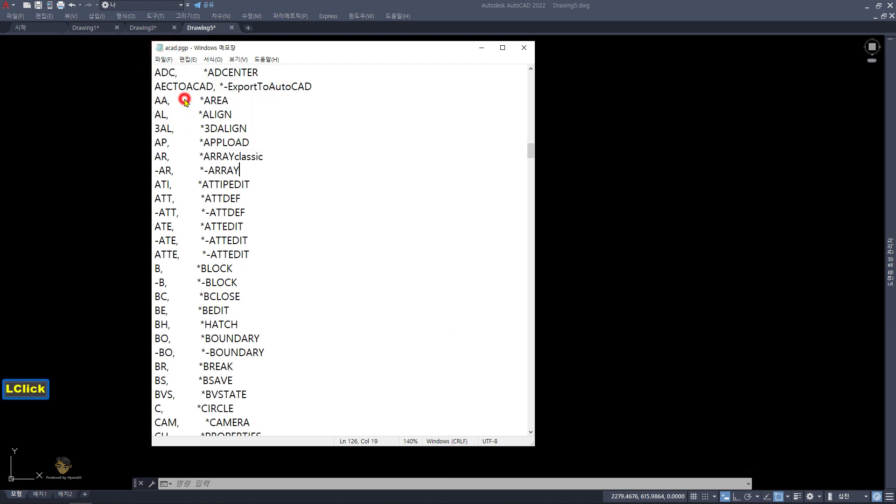
click(524, 48)
Reinitialize the PGP file with the REINIT command so the saved command aliases are reloaded
text(RE)
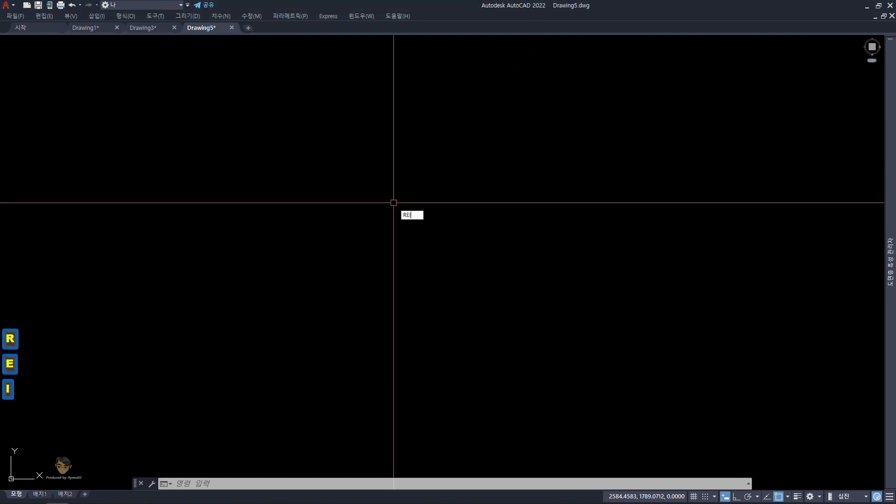
text(INIT)
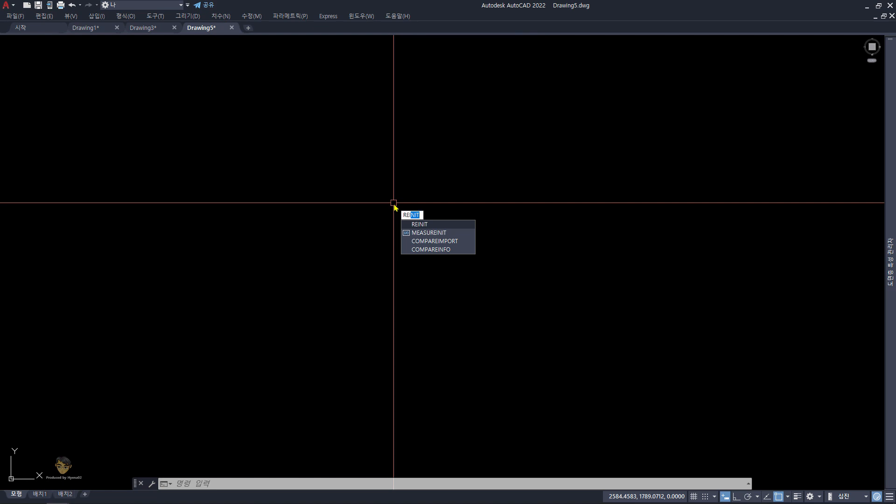
key(space)
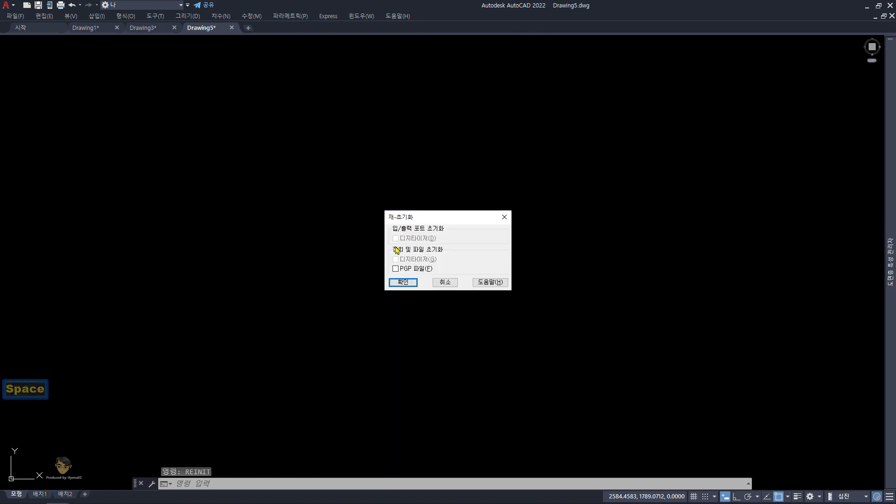
click(413, 270)
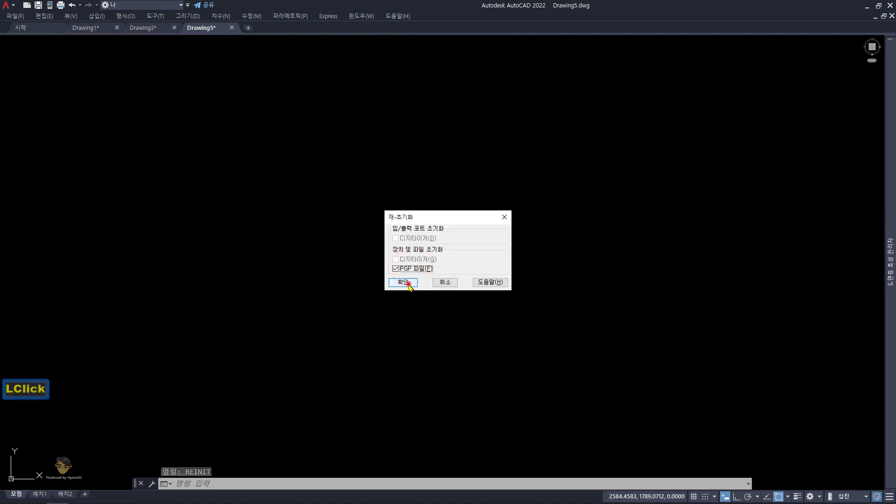
click(403, 282)
Open the classic array dialog with the AR alias and compare its rectangular and polar settings, ending on the polar array option
text(AR)
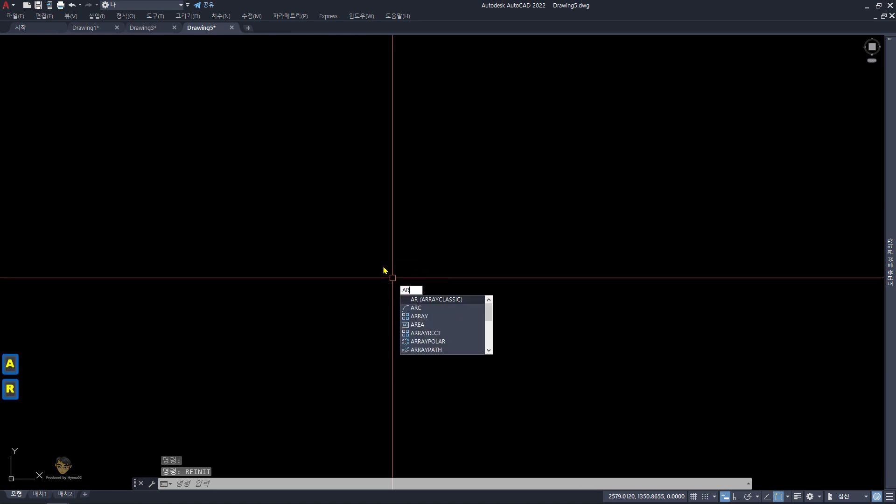
key(space)
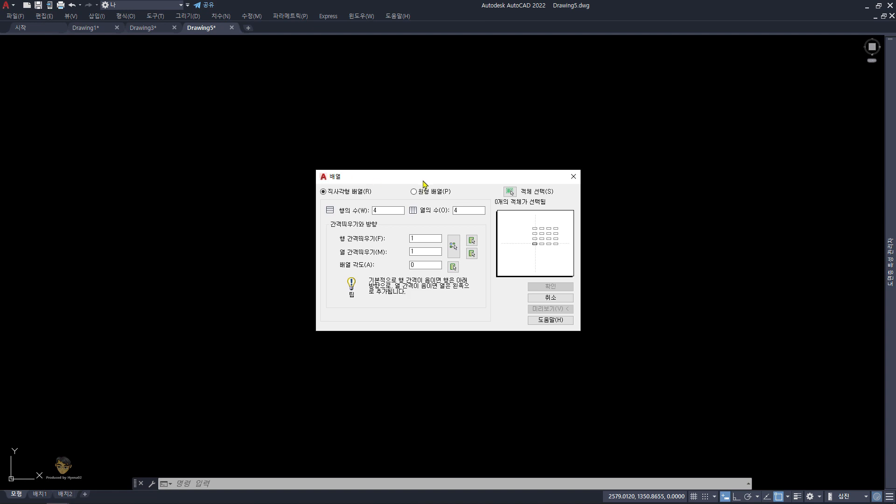
click(413, 192)
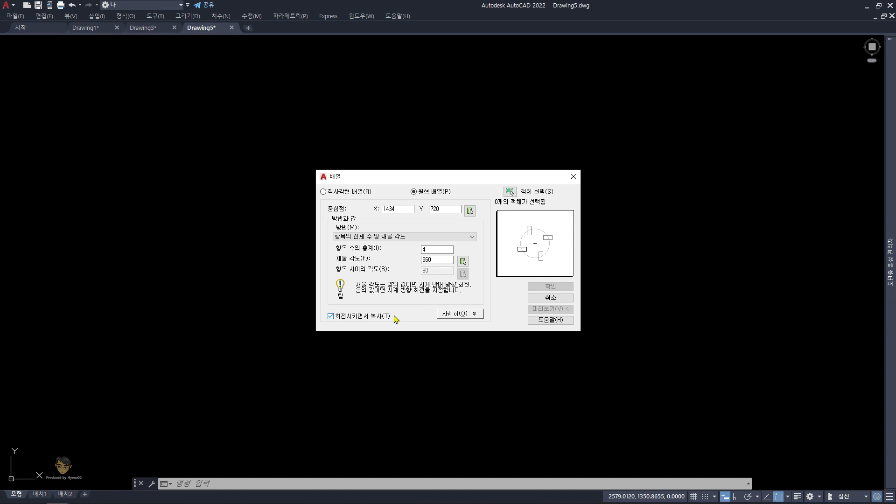
click(323, 192)
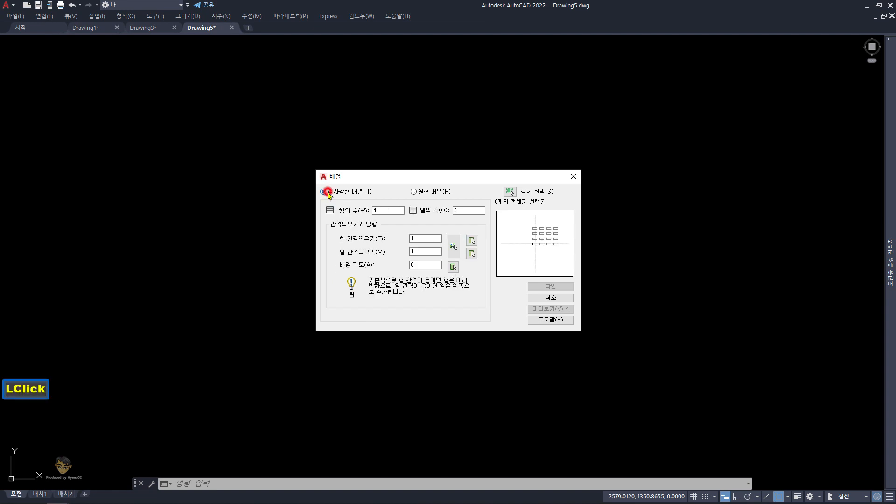
click(434, 193)
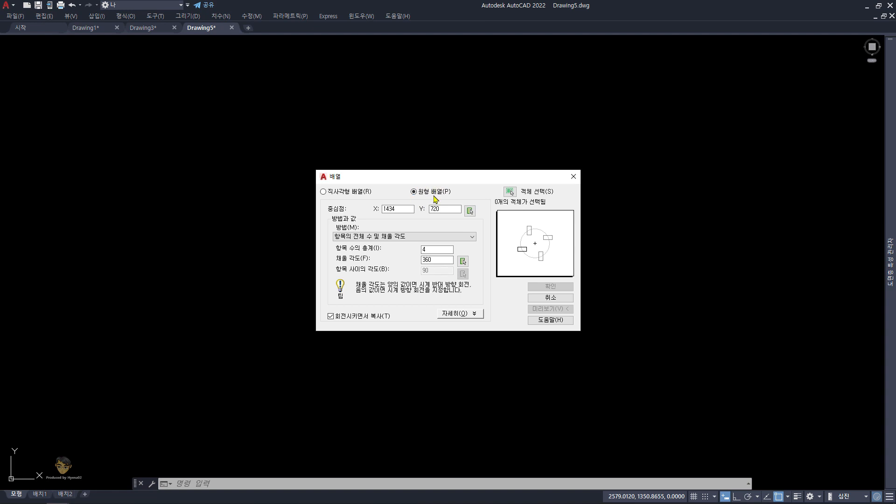
Show the rectangular array settings and examine exercise drawings 7-2 and 7-1 in the Hangul textbook document
click(351, 193)
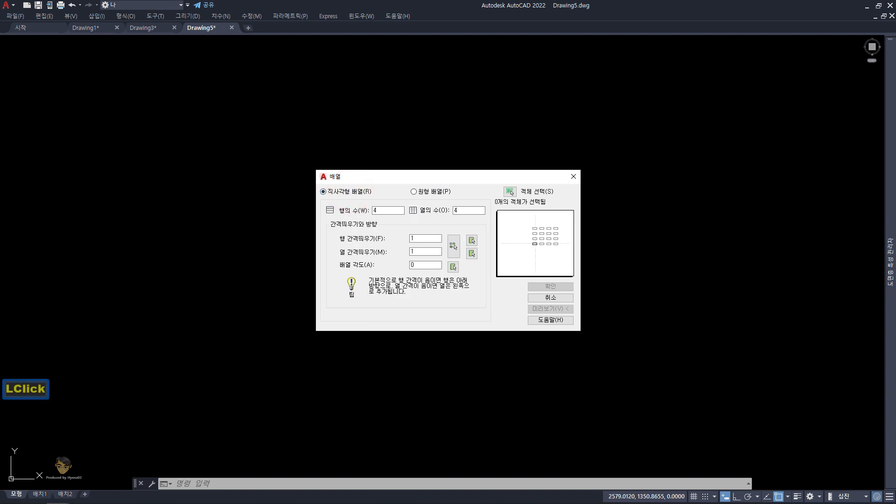
drag(248, 1, 197, 27)
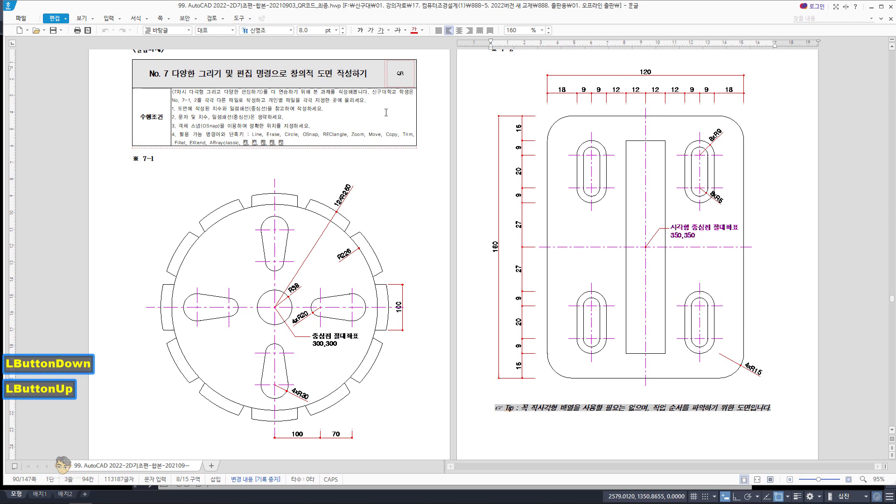
click(788, 331)
ctrl+scroll(788, 332, up, 3)
ctrl+scroll(781, 339, down, 2)
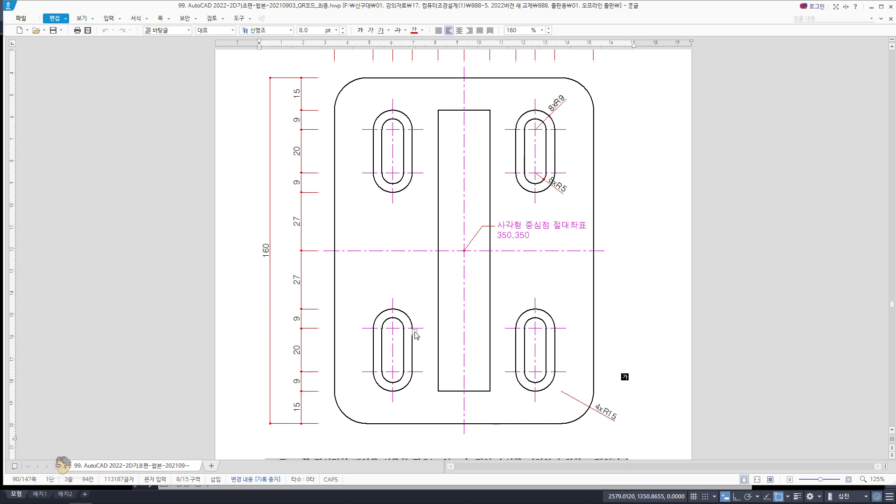
scroll(414, 334, down, 2)
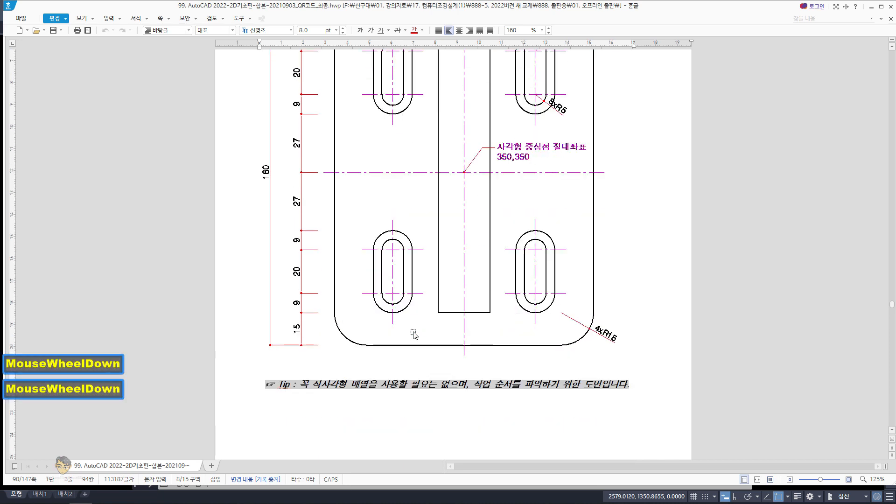
scroll(414, 335, up, 1)
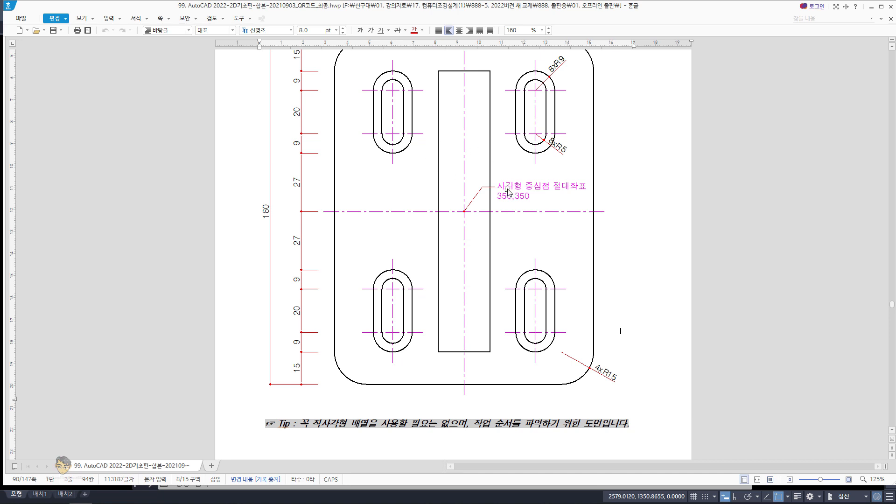
scroll(498, 290, up, 10)
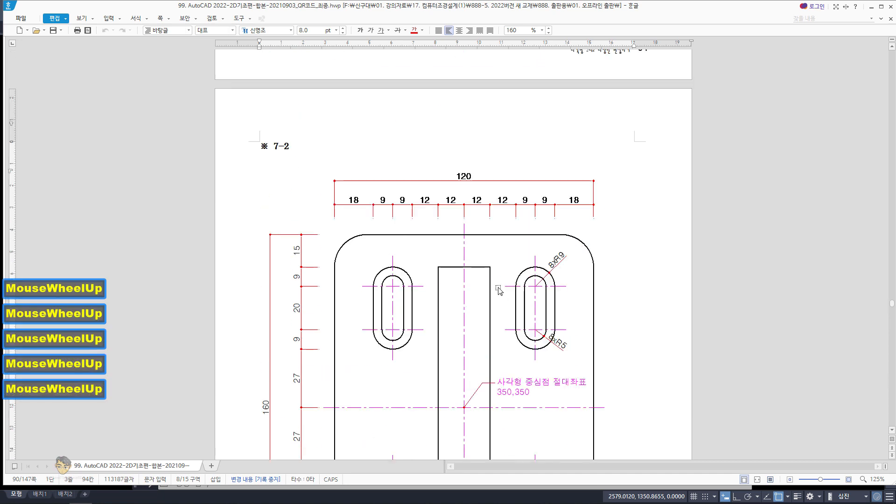
scroll(499, 290, up, 8)
scroll(437, 229, down, 1)
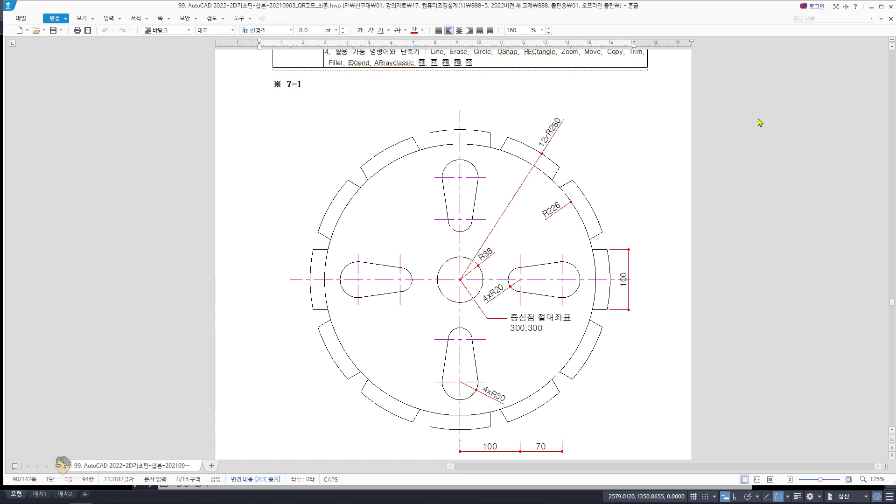
click(872, 7)
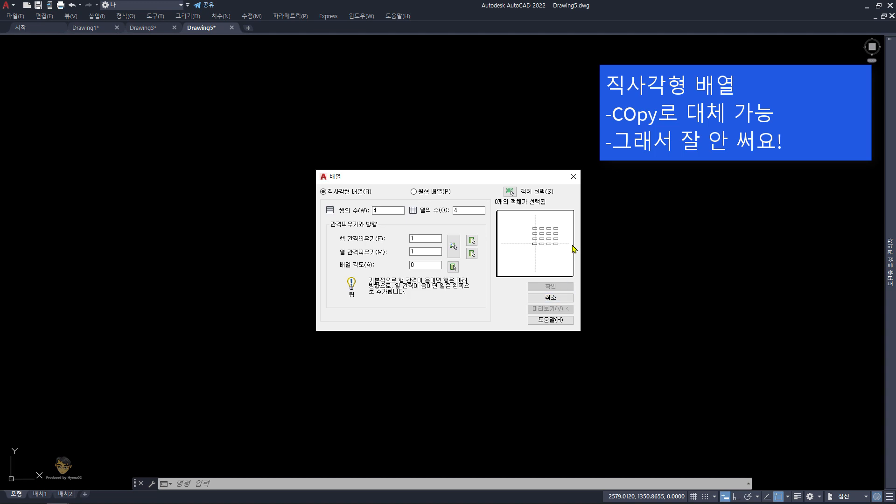
Close the array dialog and draw a 10 by 10 rectangle in the empty drawing area
click(574, 176)
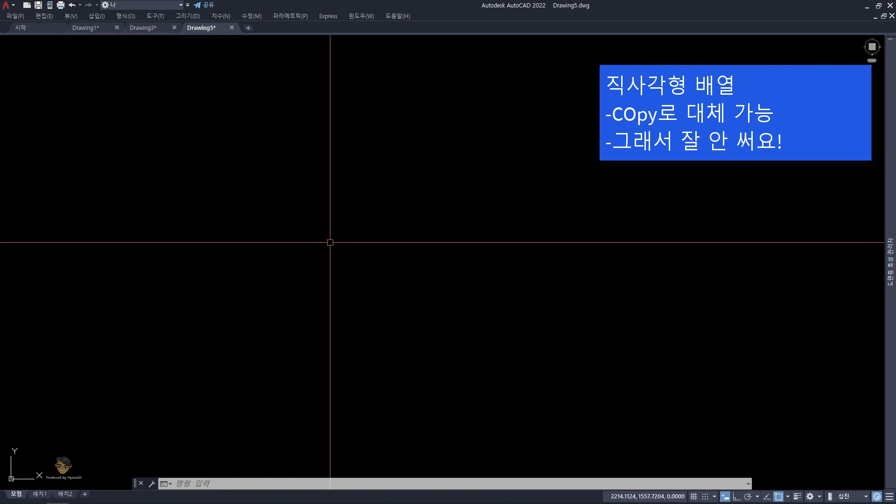
text(REC)
key(space)
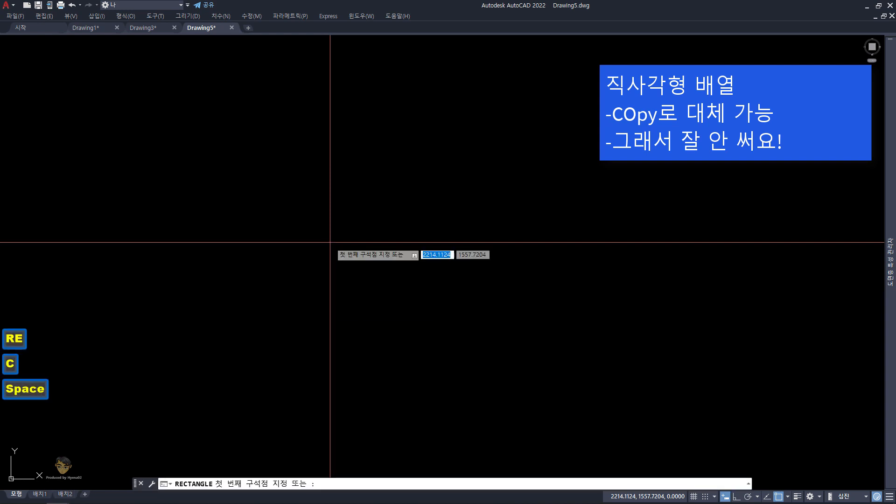
click(296, 251)
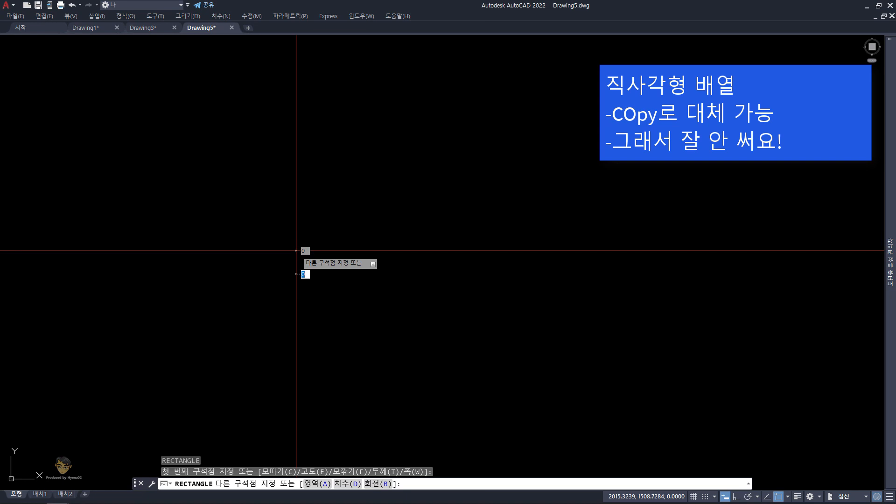
text(10)
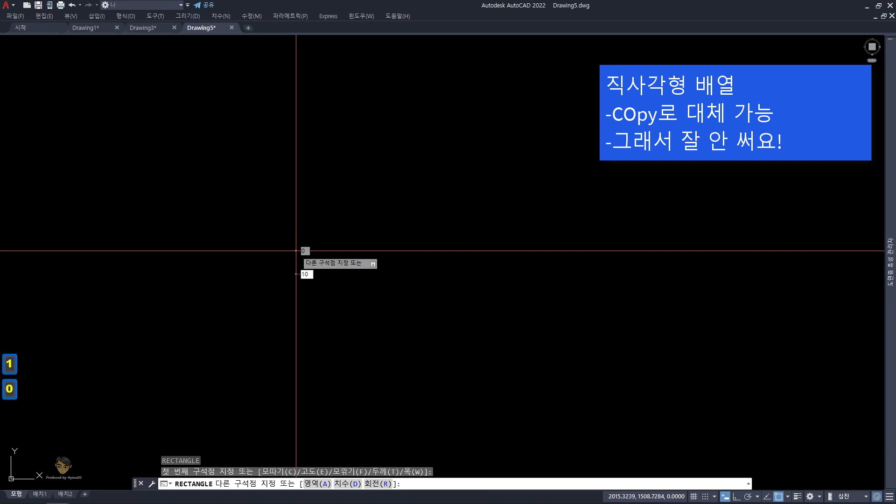
key(Tab)
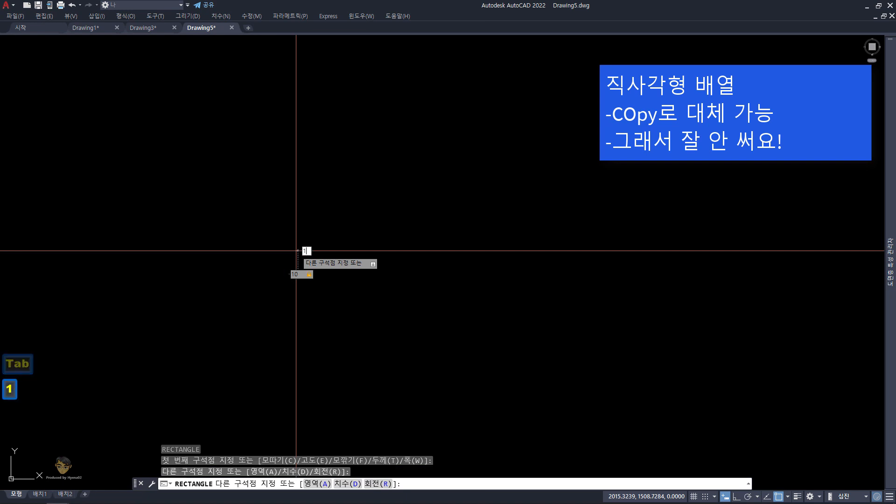
text(0)
key(Return)
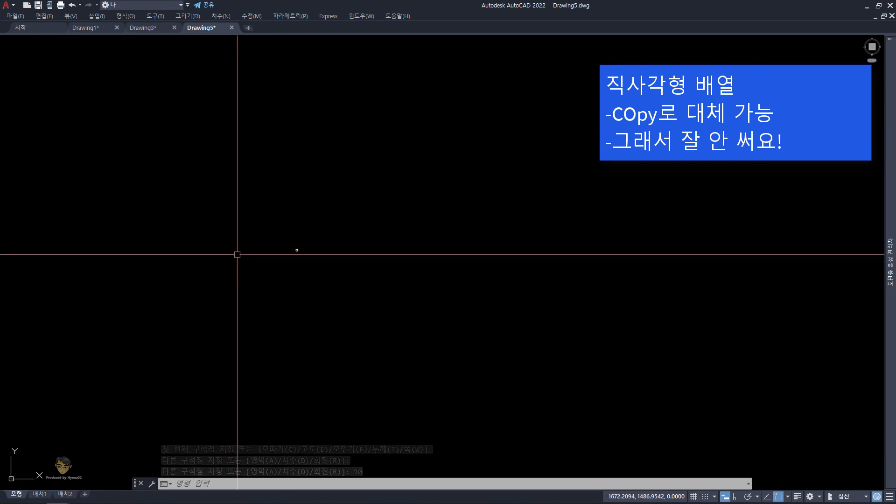
Rotate the 10 by 10 square by 45 degrees about its center
text(z)
key(space)
text(e)
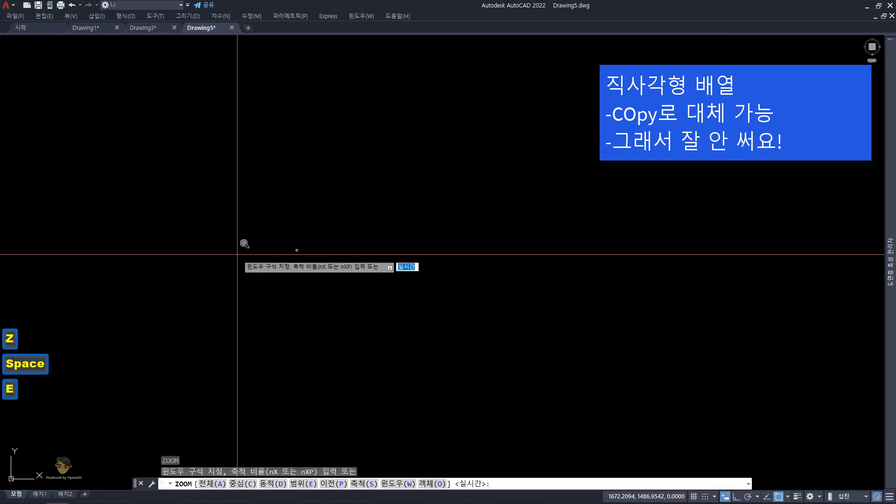
key(space)
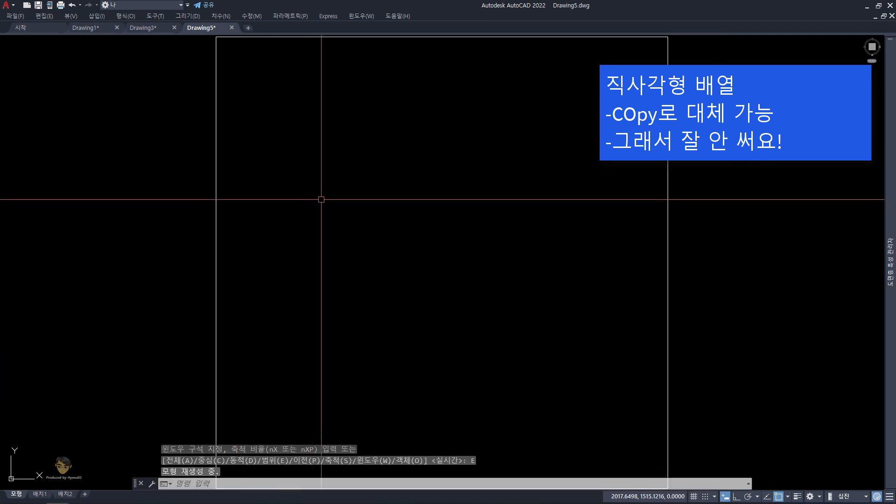
scroll(322, 199, down, 4)
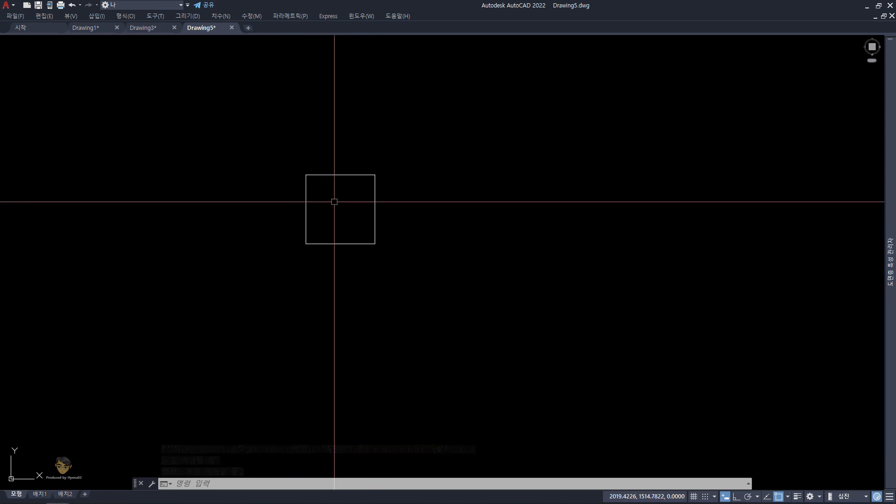
middle_drag(442, 145, 248, 351)
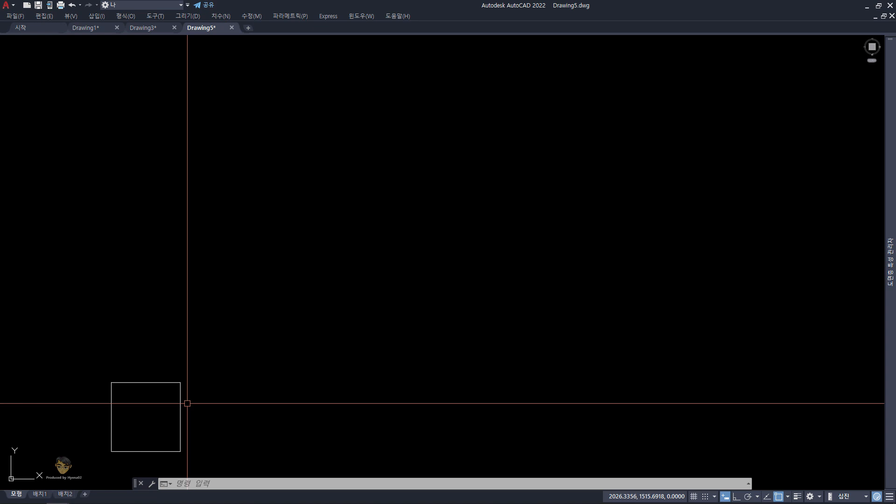
click(206, 425)
click(167, 362)
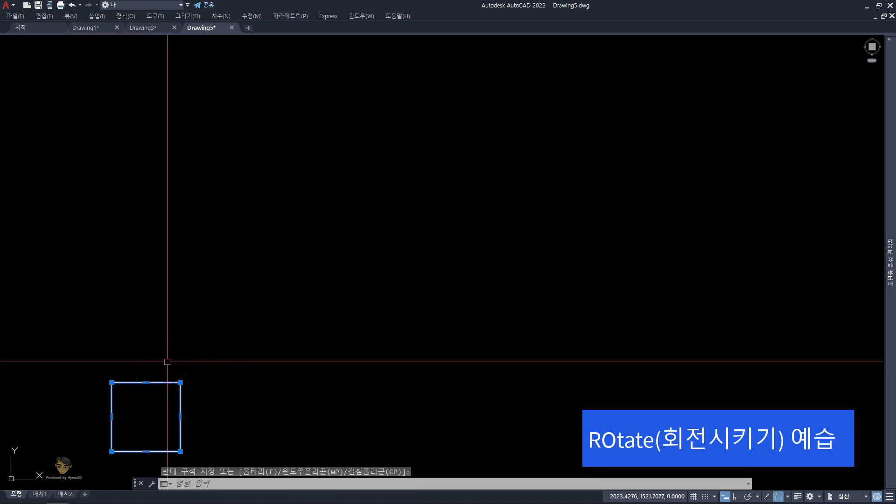
text(RO)
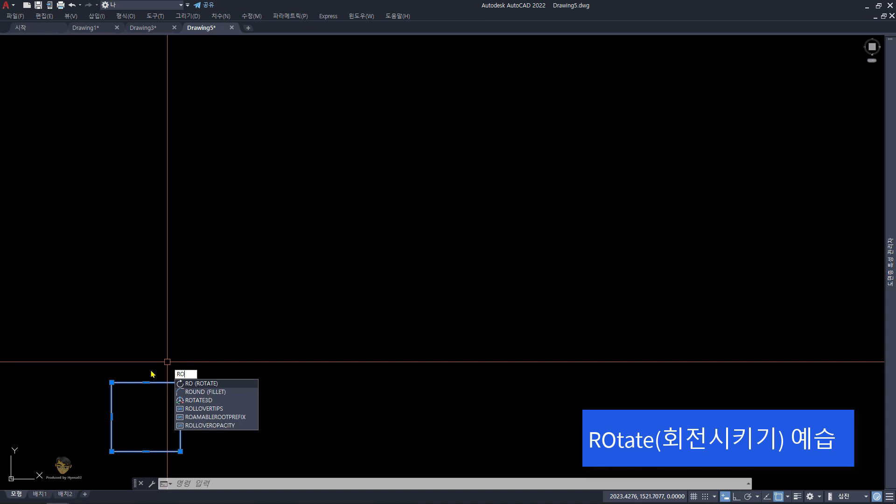
key(space)
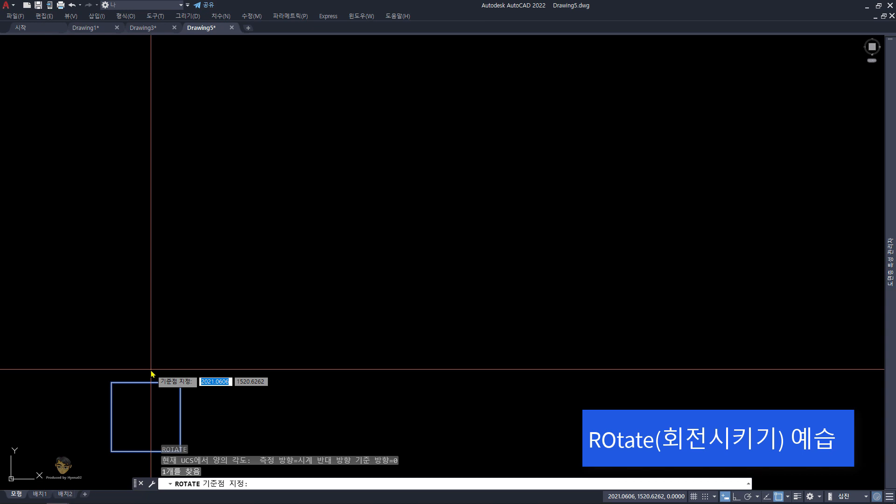
click(145, 417)
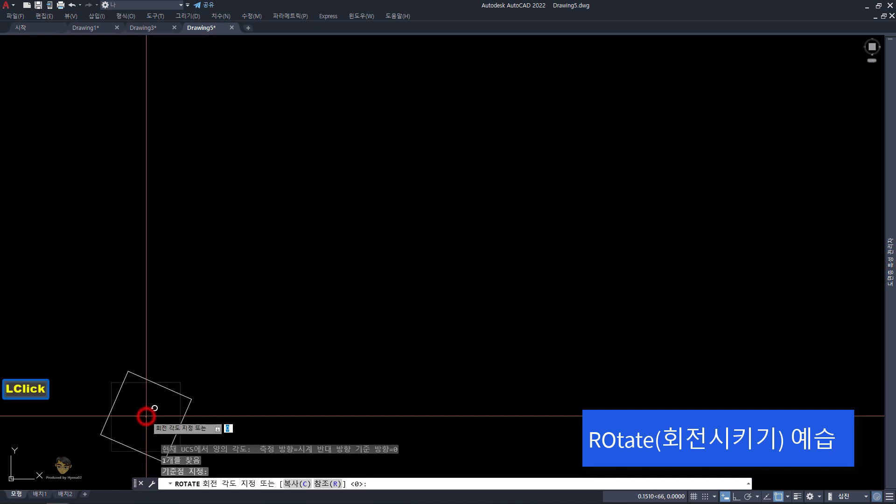
text(45)
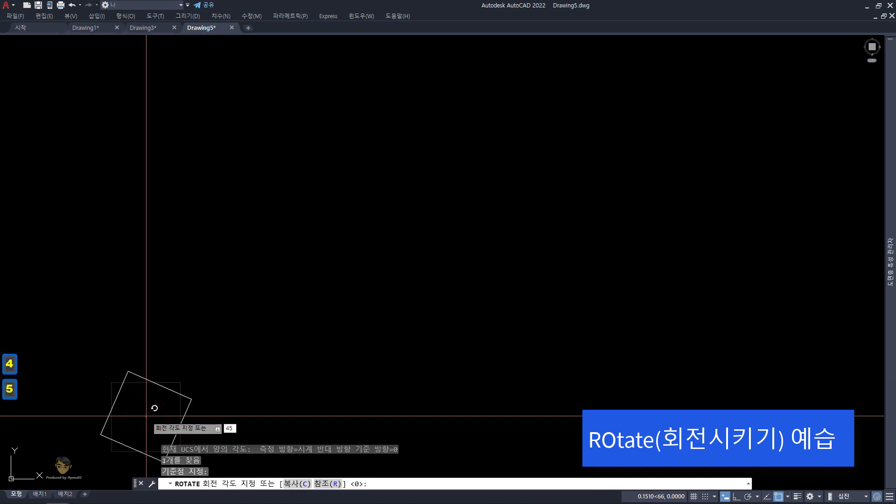
key(Return)
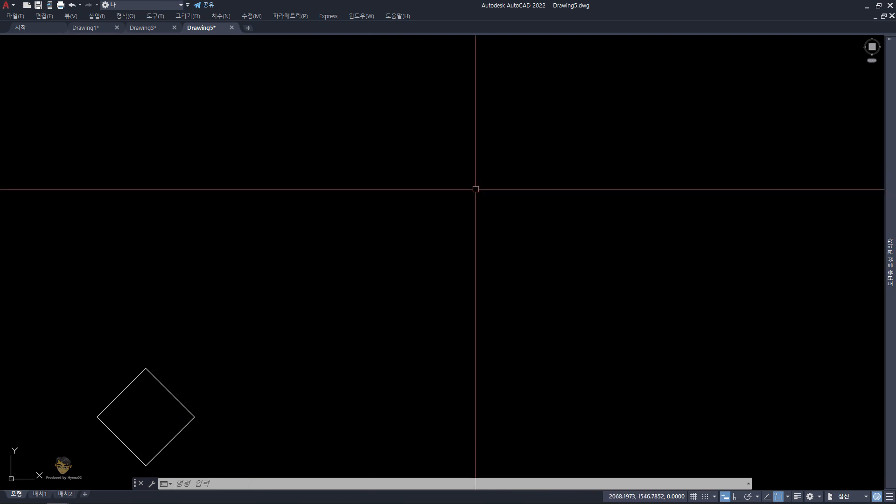
Select the rotated square and open the classic array dialog for it with the AR alias
click(222, 442)
click(144, 353)
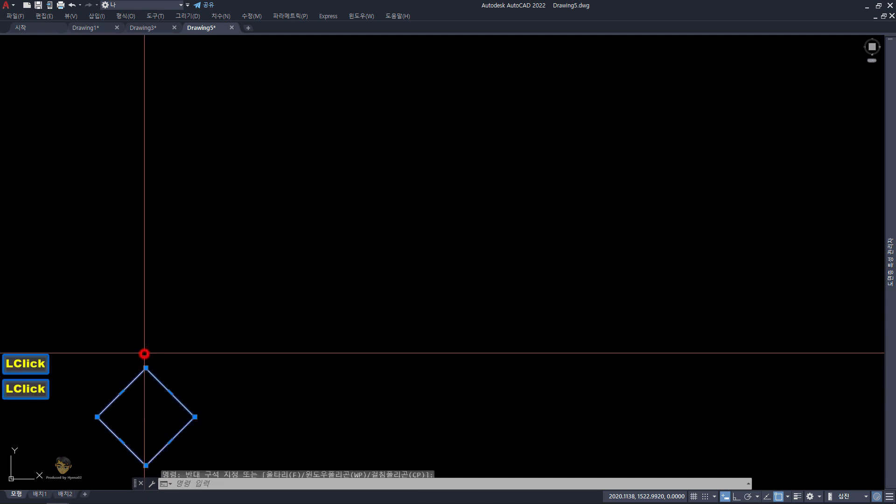
text(A)
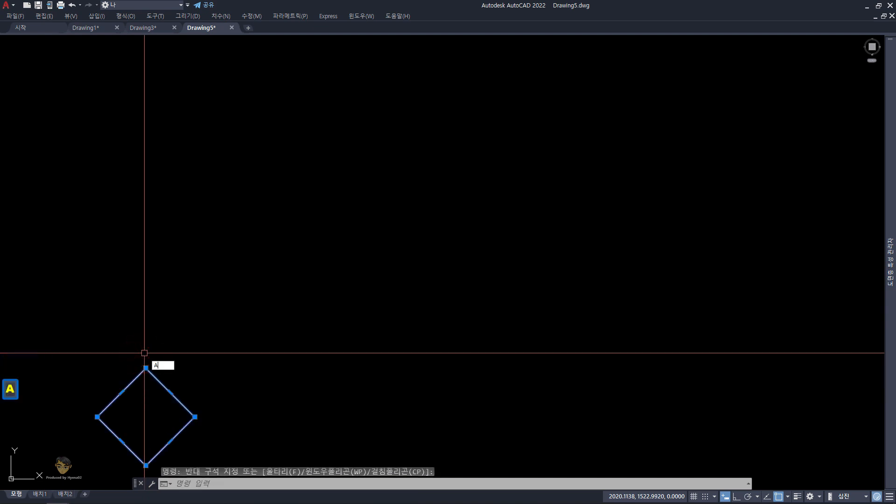
text(R)
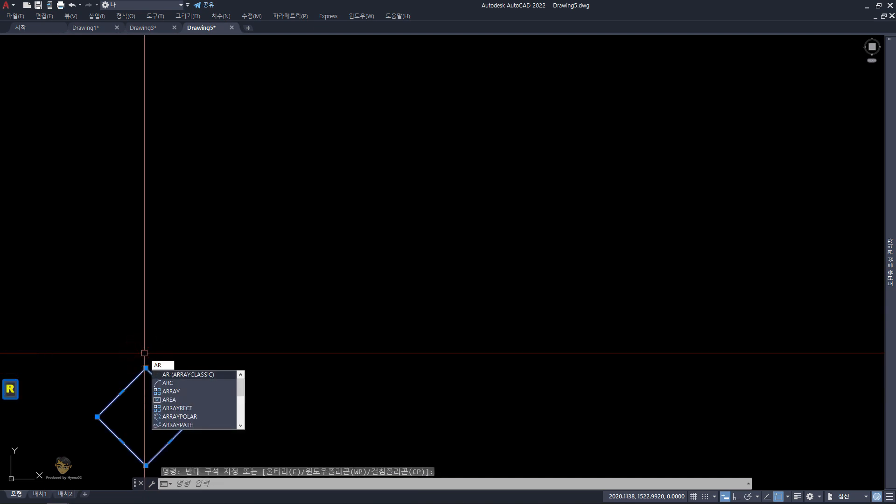
key(space)
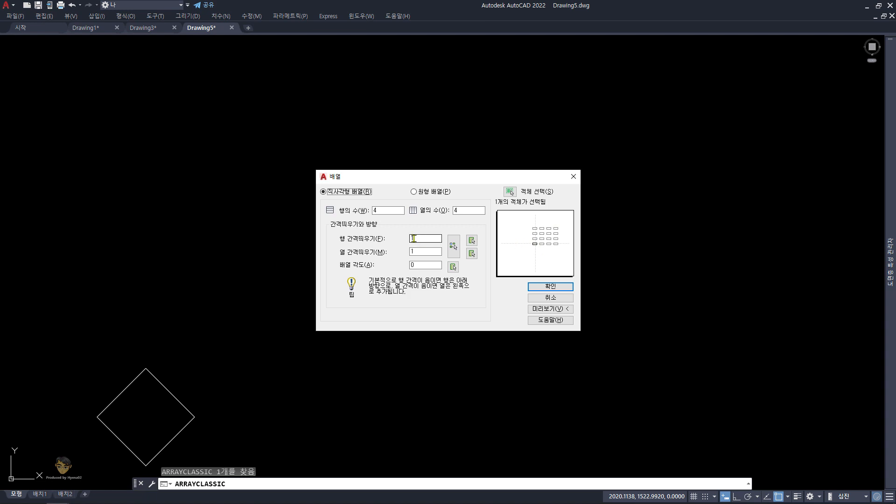
Set the number of rows in the rectangular array to 5
click(383, 210)
drag(355, 208, 344, 207)
text(5)
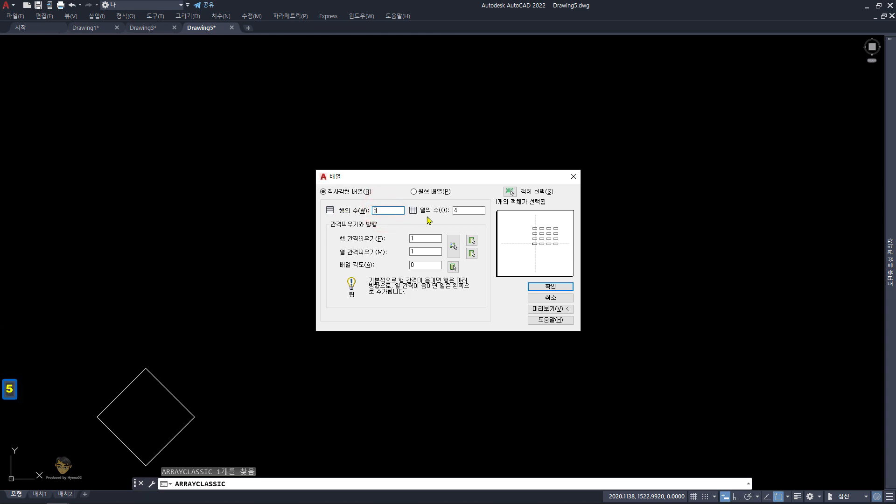
click(469, 210)
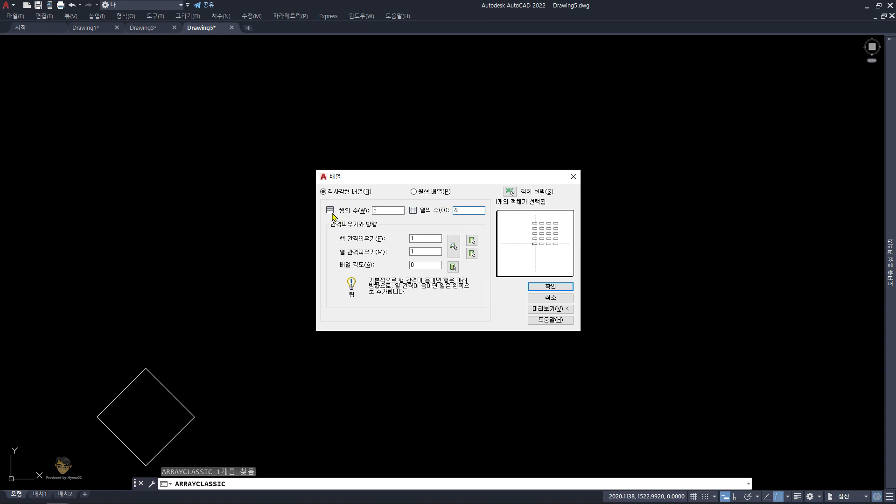
key(ctrl)
key(ctrl)
key(ctrl)
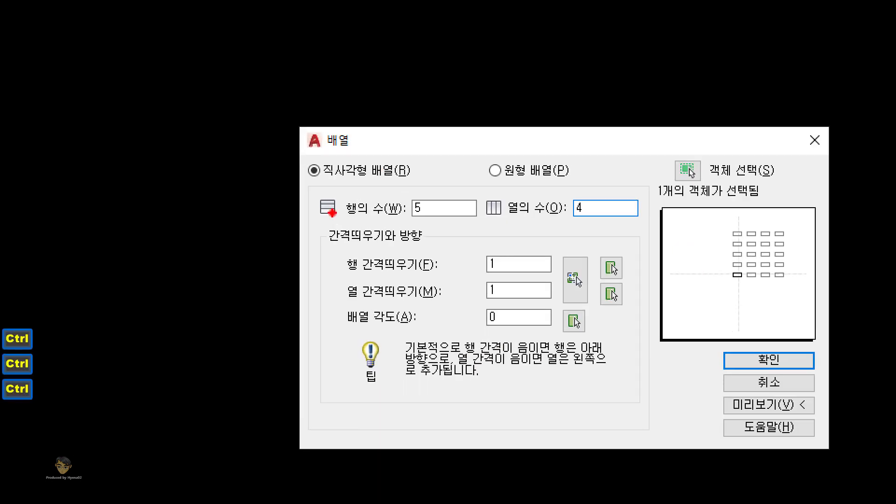
click(327, 208)
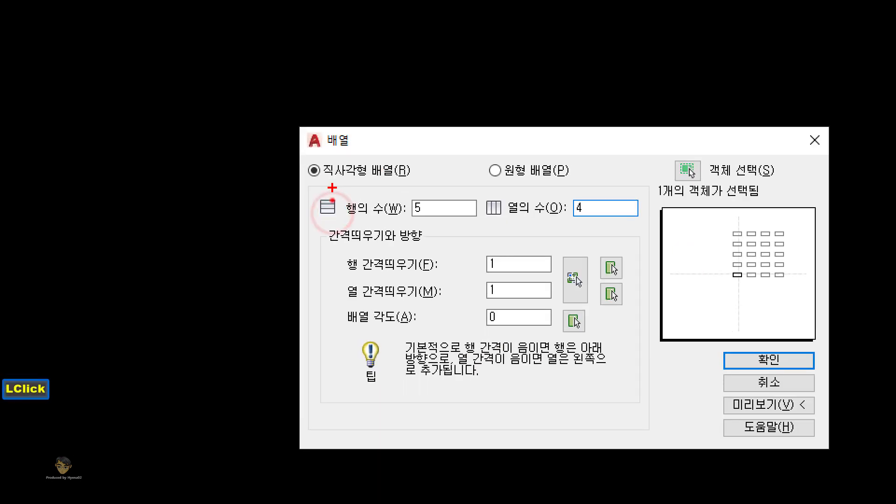
mouse_move(332, 186)
mouse_down()
mouse_move(344, 206)
mouse_move(360, 182)
mouse_up()
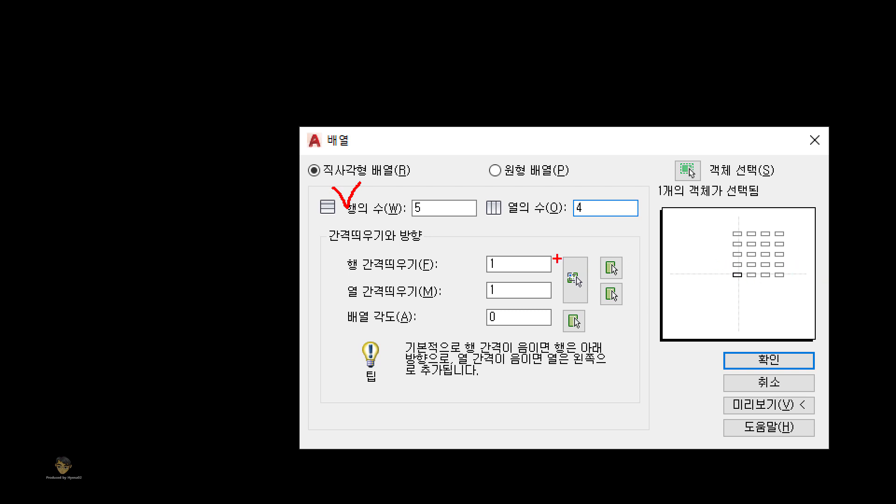
key(Escape)
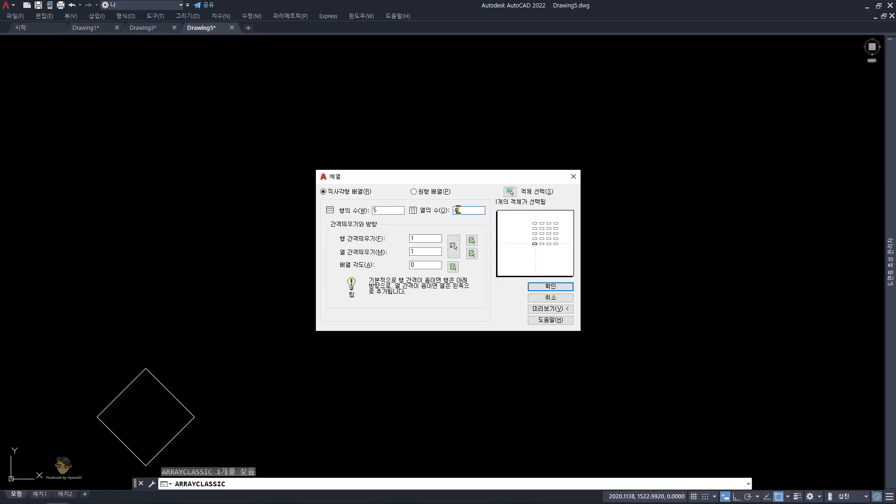
Set the rectangular array to 3 columns, with a row spacing of 20 and a column spacing of 30
click(461, 210)
text(3)
click(420, 240)
click(423, 239)
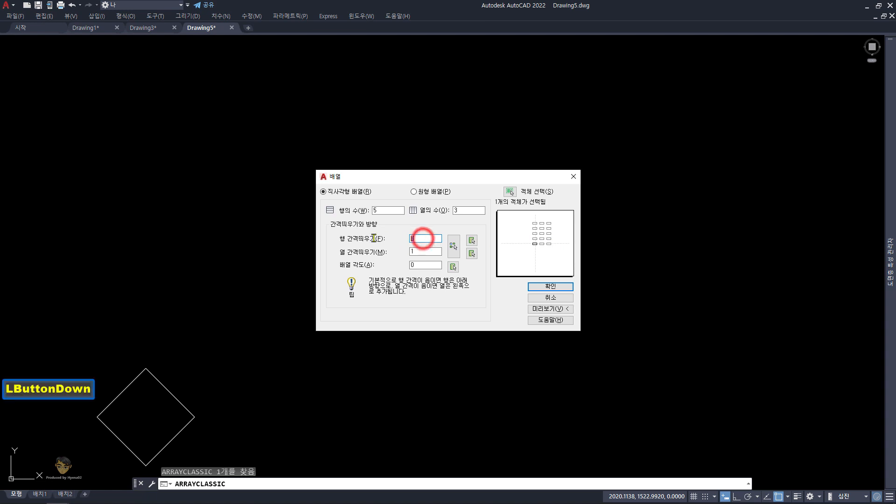
text(20)
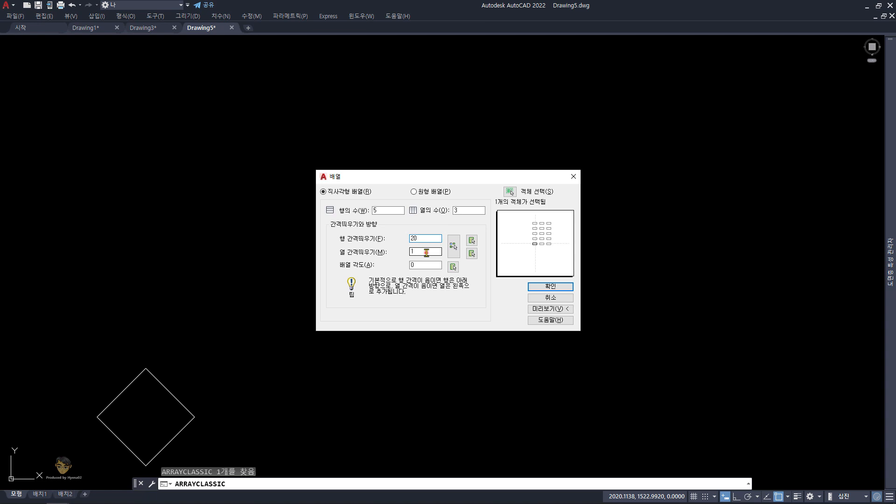
double_click(426, 252)
text(3)
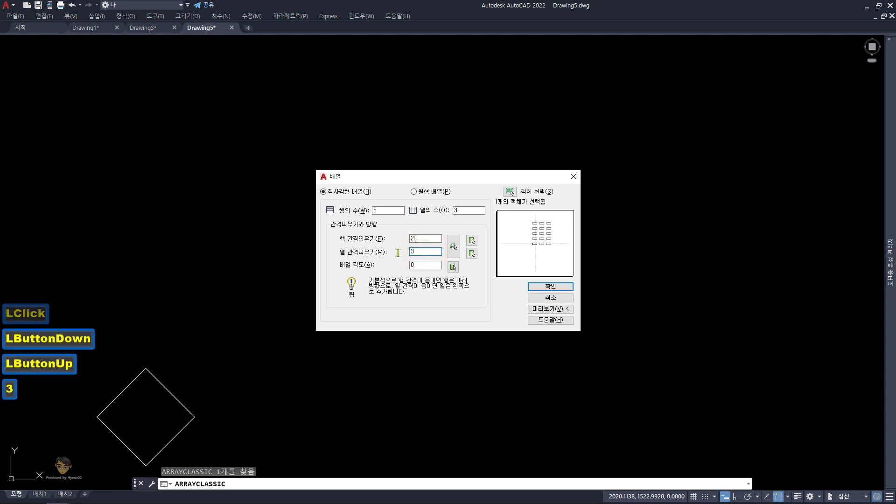
text(0)
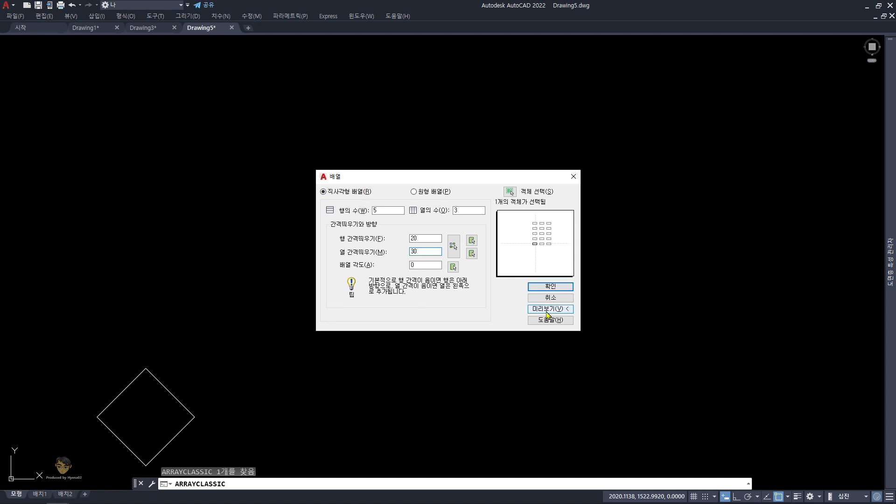
Preview the rectangular array of the rotated square, return to the dialog and create the array
click(547, 313)
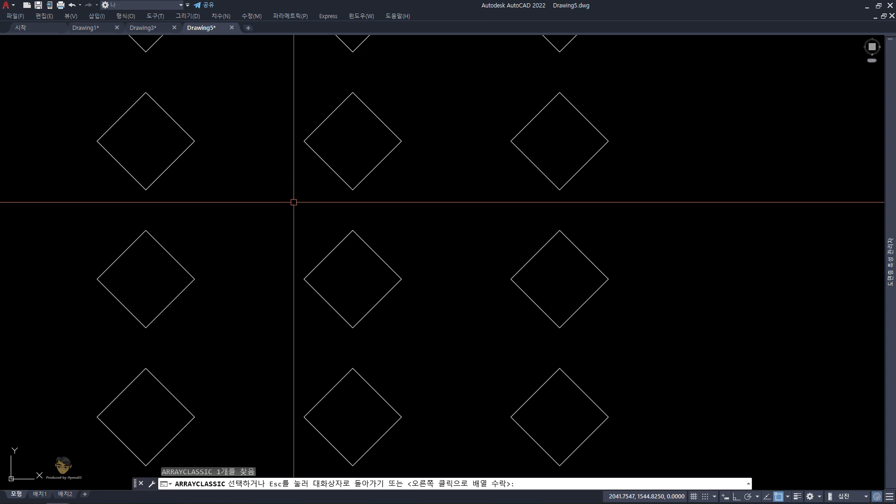
scroll(293, 202, down, 2)
middle_drag(294, 202, 297, 299)
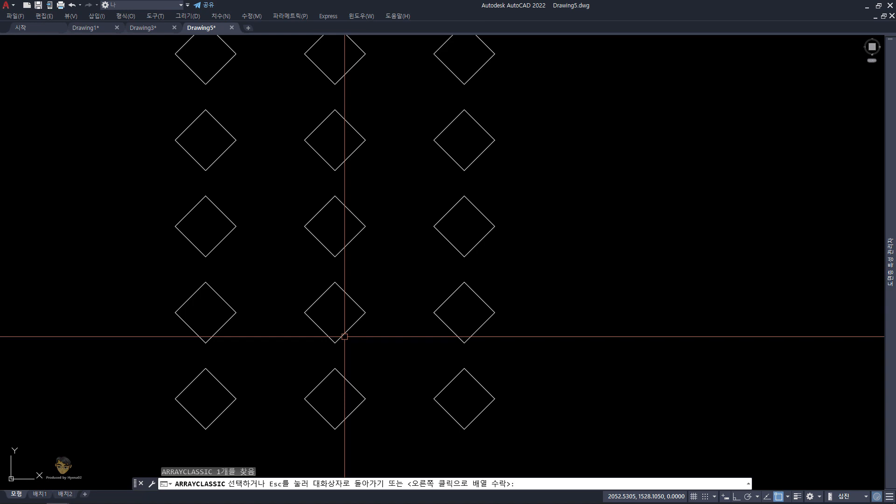
key(Escape)
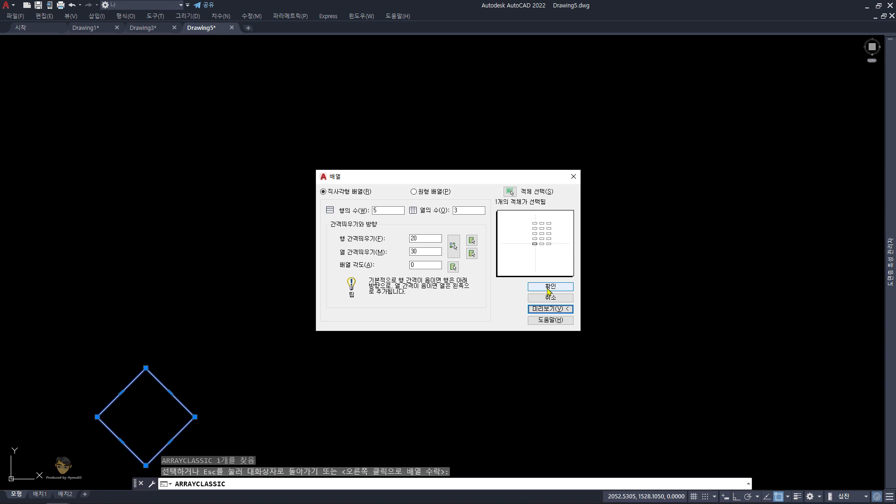
click(548, 289)
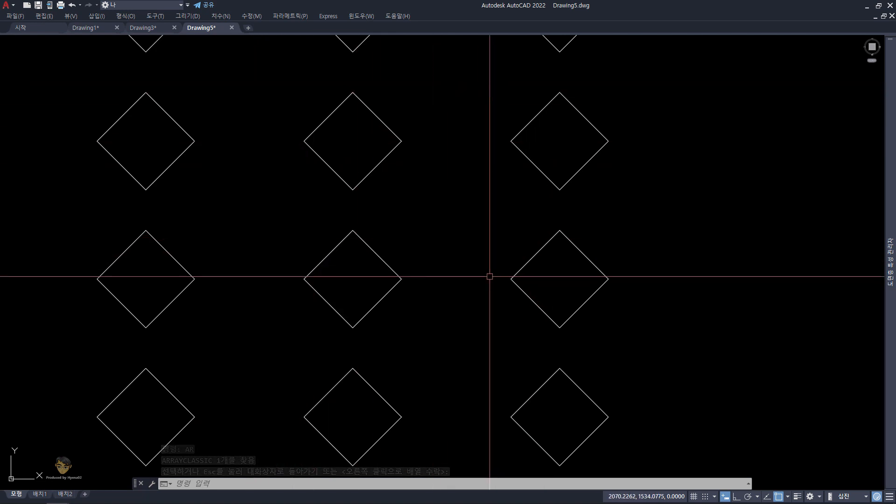
Measure the vertical gap between the facing corners of the two lowest squares in the first column
text(z)
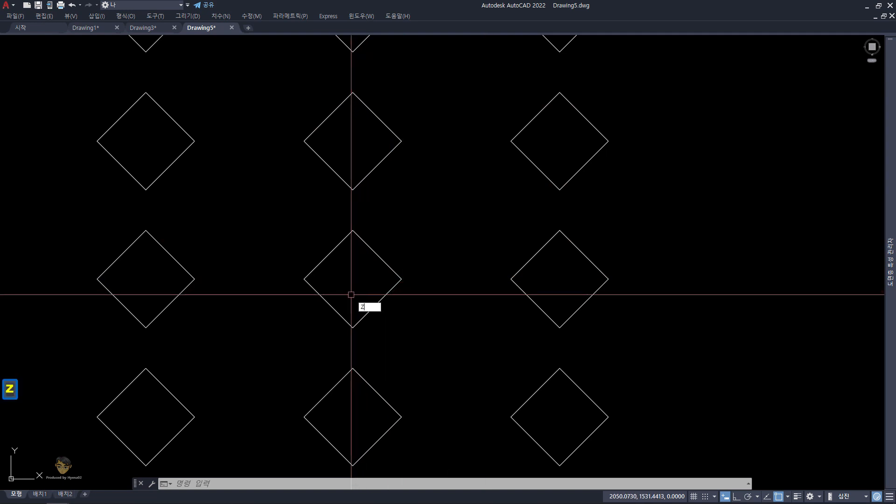
key(space)
text(E)
key(space)
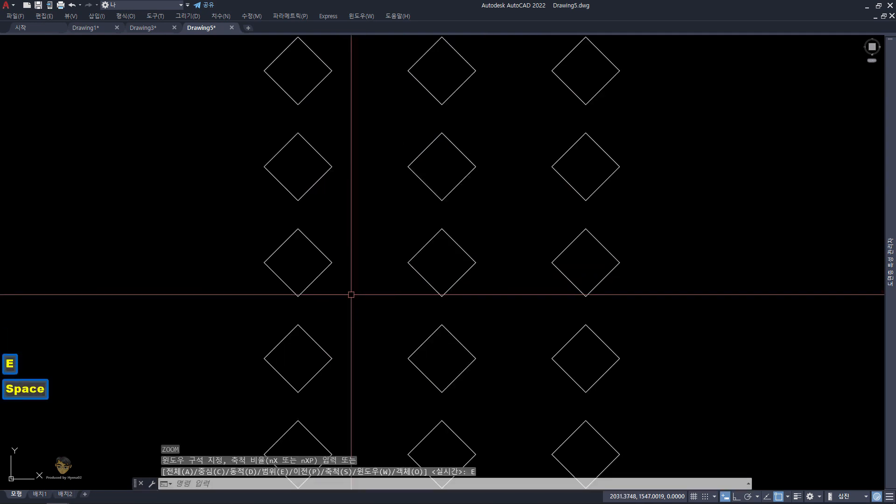
scroll(351, 294, down, 1)
scroll(312, 388, up, 2)
middle_click(304, 346)
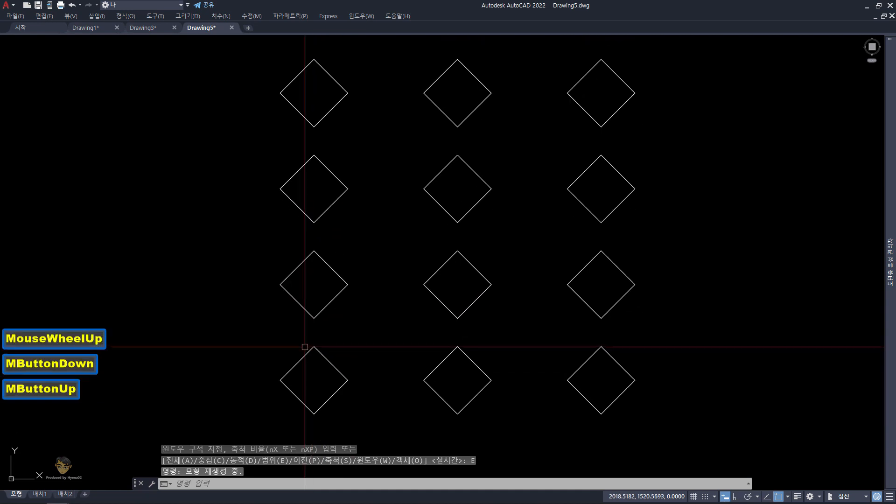
text(dis)
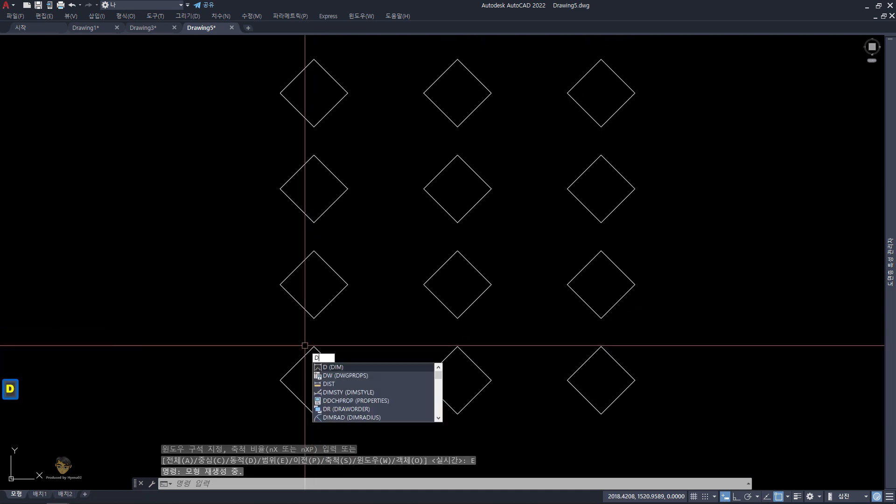
key(space)
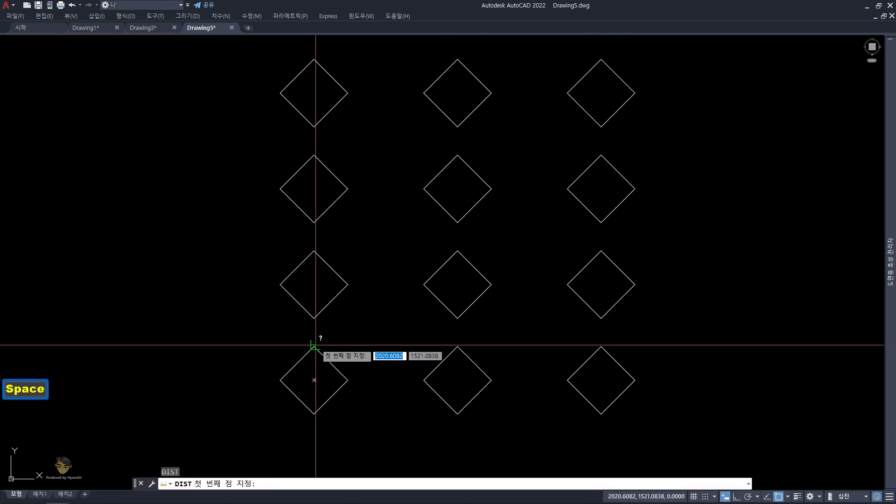
click(314, 346)
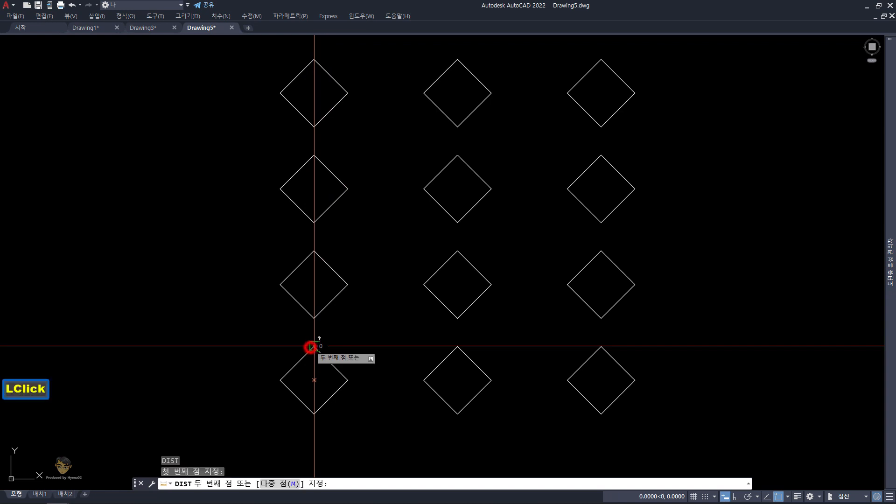
click(314, 318)
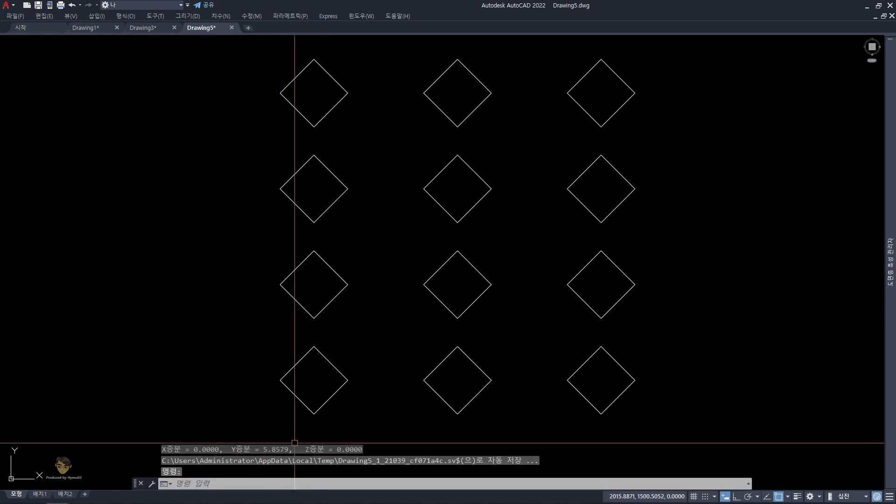
key(Escape)
text(ds)
key(space)
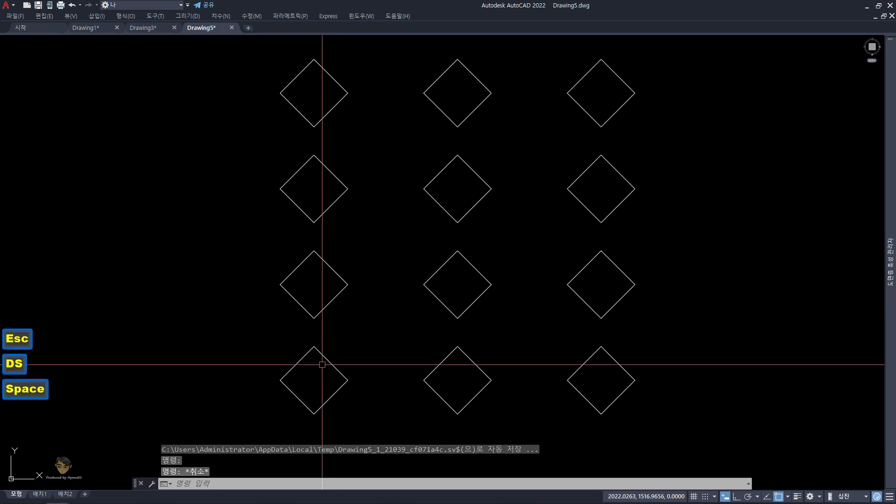
click(229, 304)
key(Escape)
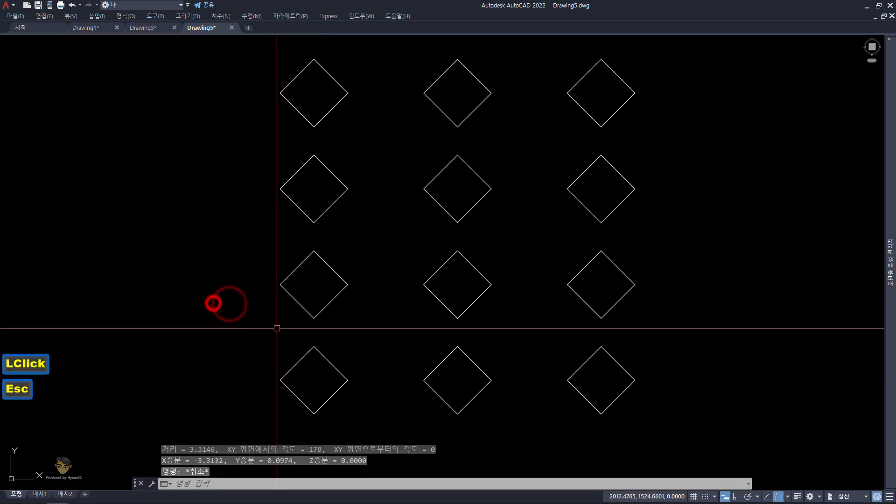
Measure again from the top corner of the first column's lowest square to the bottom corner of the square above it
text(ds)
key(space)
click(314, 346)
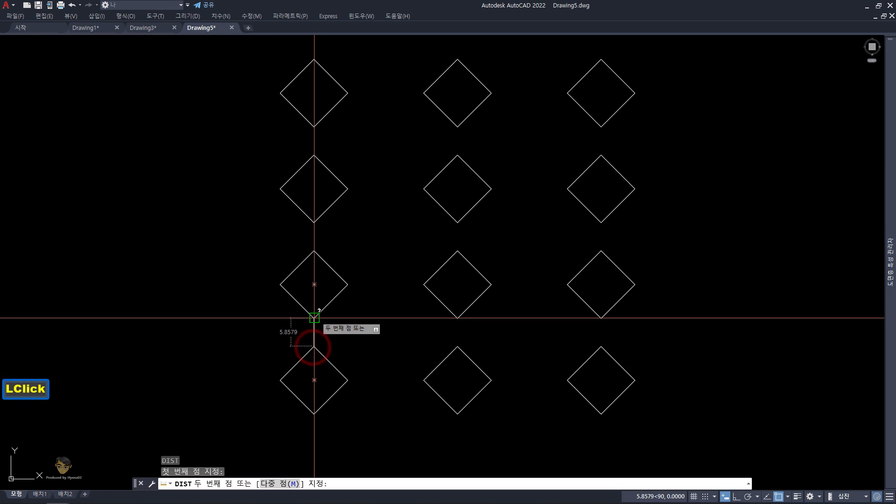
click(314, 318)
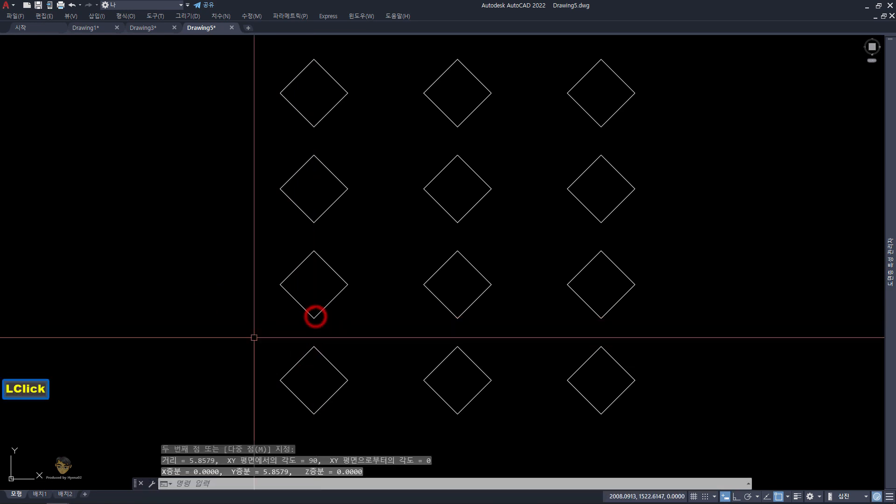
Reopen the classic array dialog to check the row spacing setting, and close it without creating an array
text(AR)
key(space)
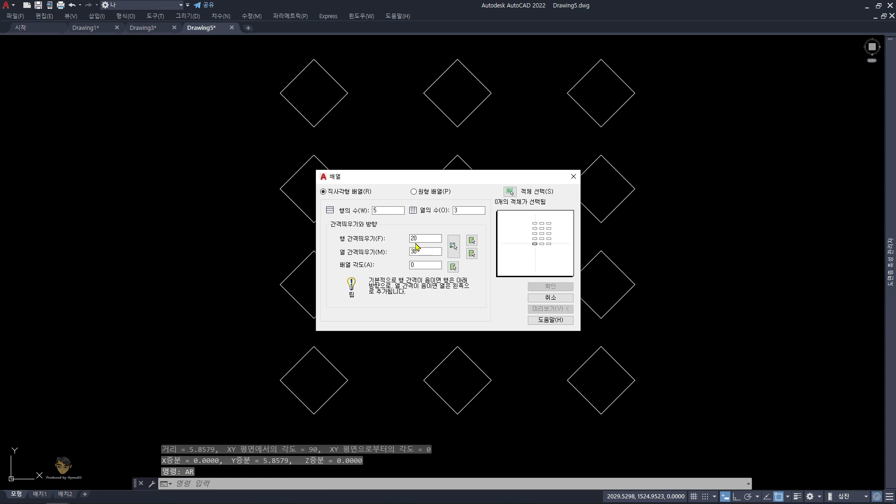
key(Escape)
key(Escape)
key(Escape)
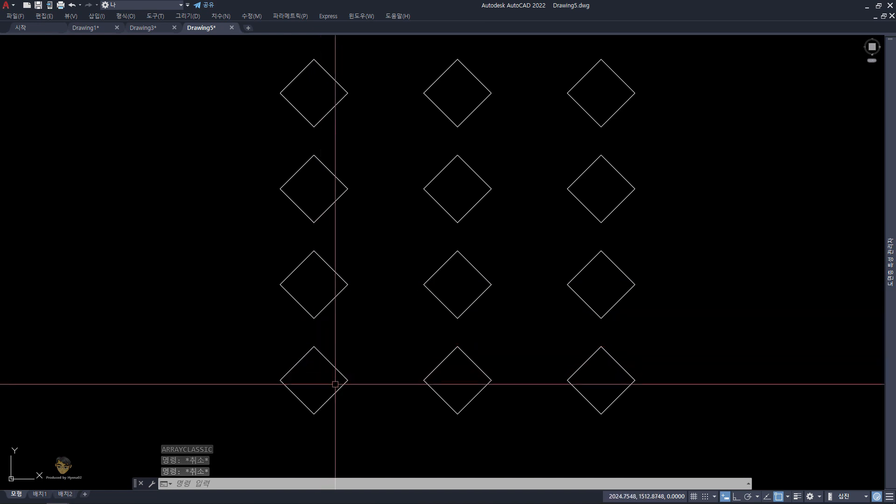
Measure the center-to-center distance between the two lowest squares in the first column
text(D)
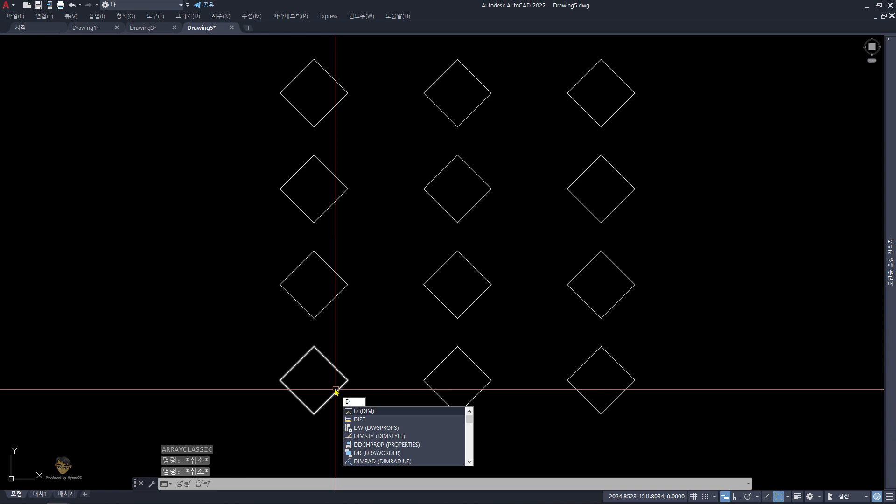
text(I)
key(space)
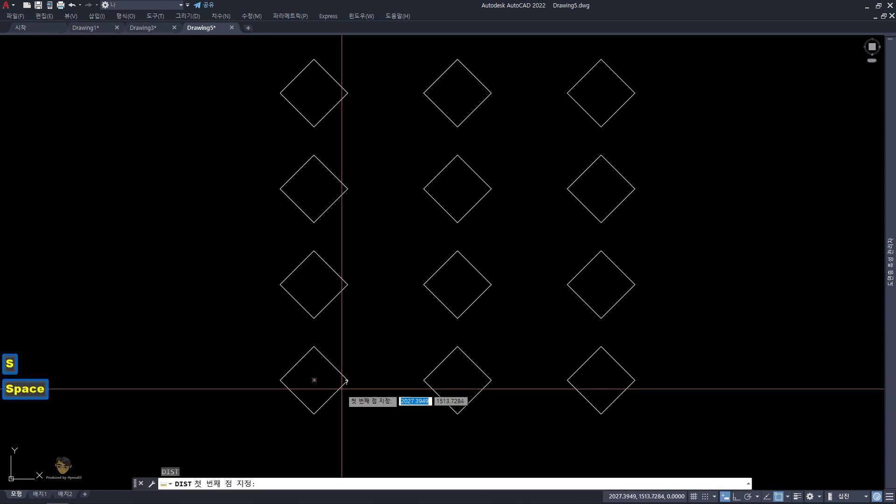
click(314, 380)
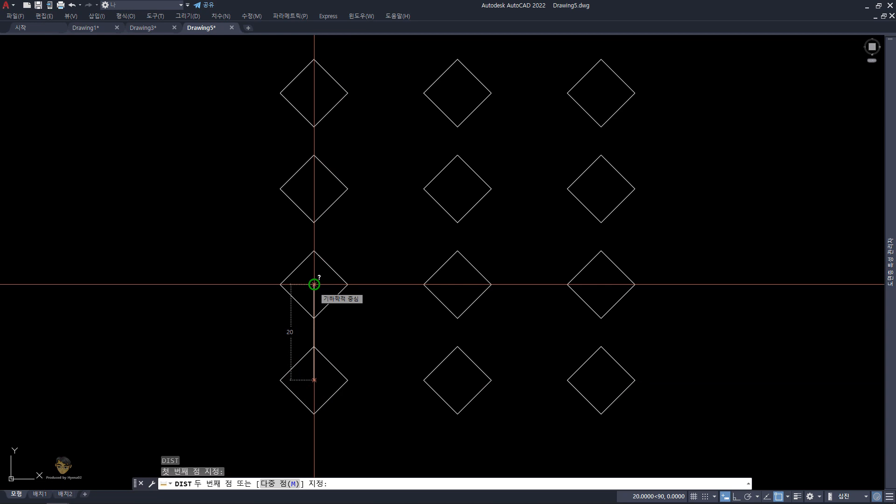
click(314, 284)
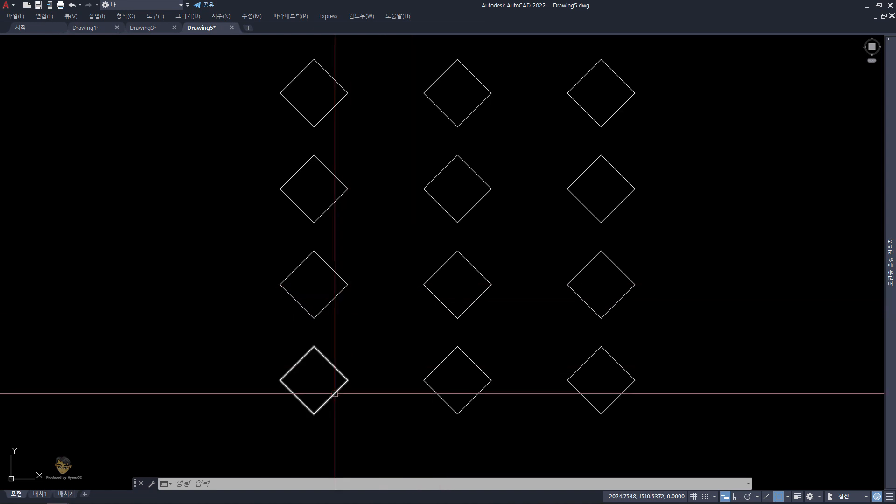
click(361, 402)
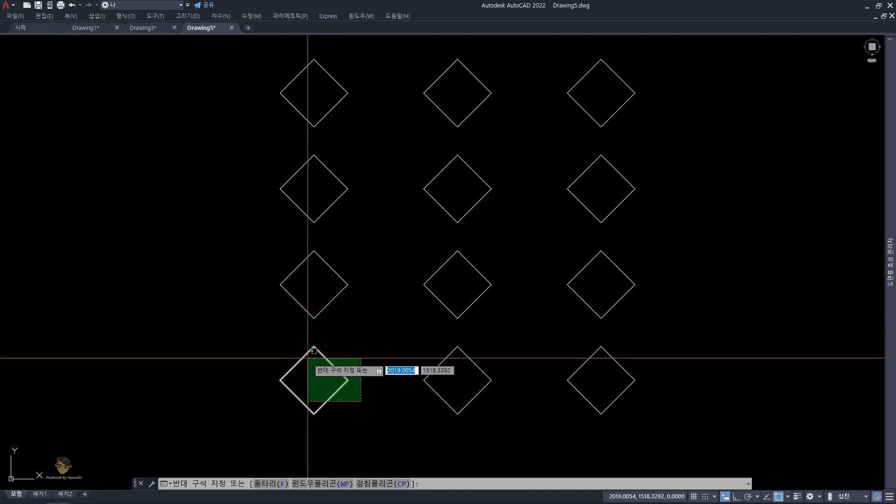
click(304, 357)
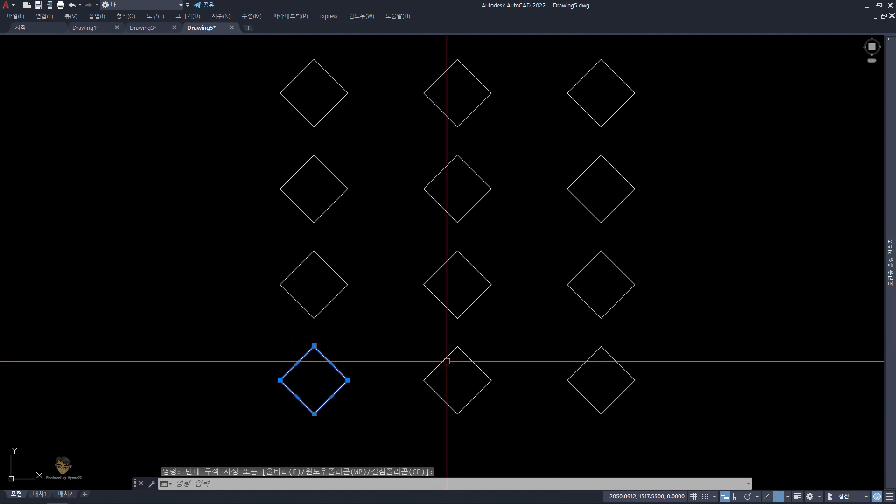
scroll(434, 360, down, 2)
middle_drag(434, 360, 400, 334)
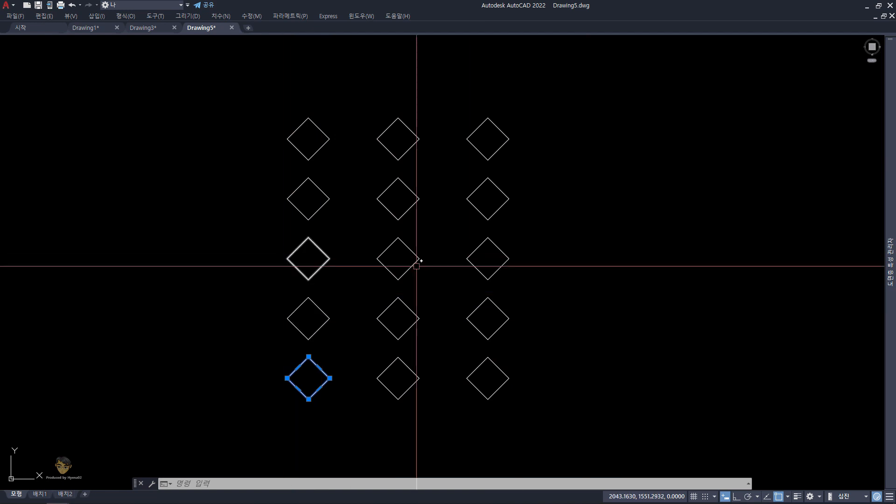
click(530, 136)
key(Escape)
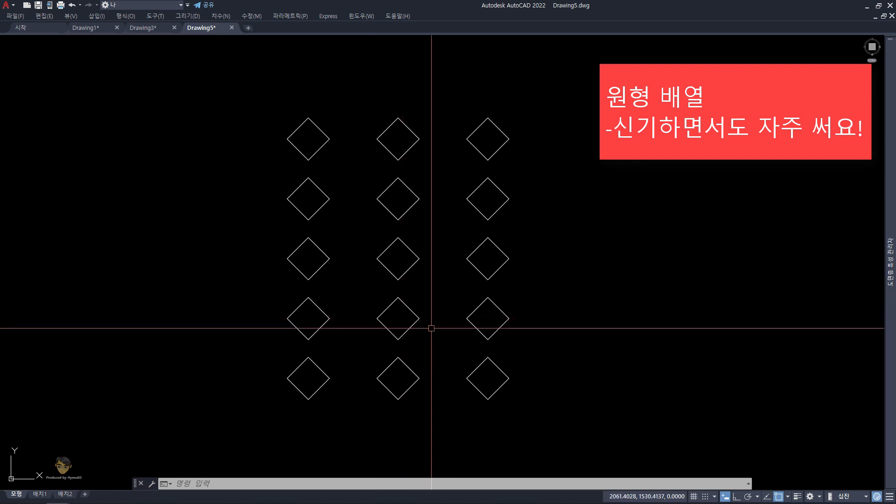
Erase all the arrayed squares except the one in the top row of the first column
click(578, 419)
click(283, 190)
click(574, 174)
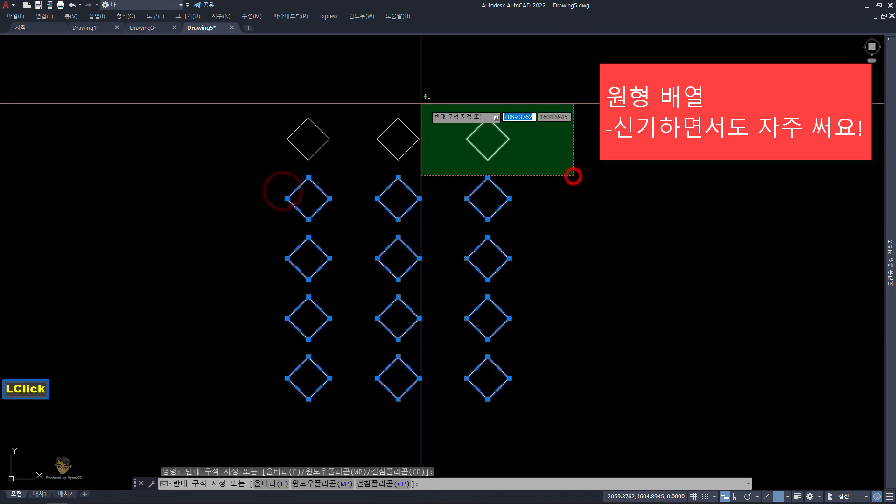
click(379, 90)
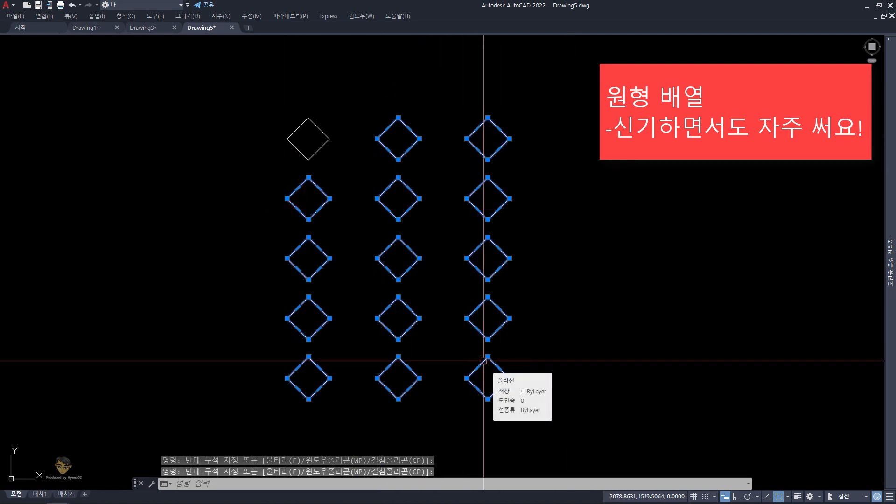
key(e)
key(space)
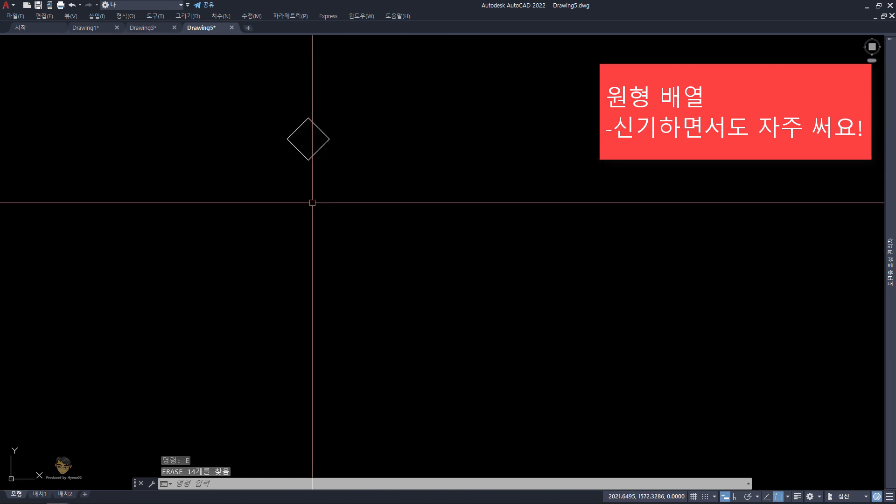
Draw a circle of radius 40 centered below the remaining square, so its upper edge overlaps the square
middle_drag(314, 203, 372, 144)
text(c)
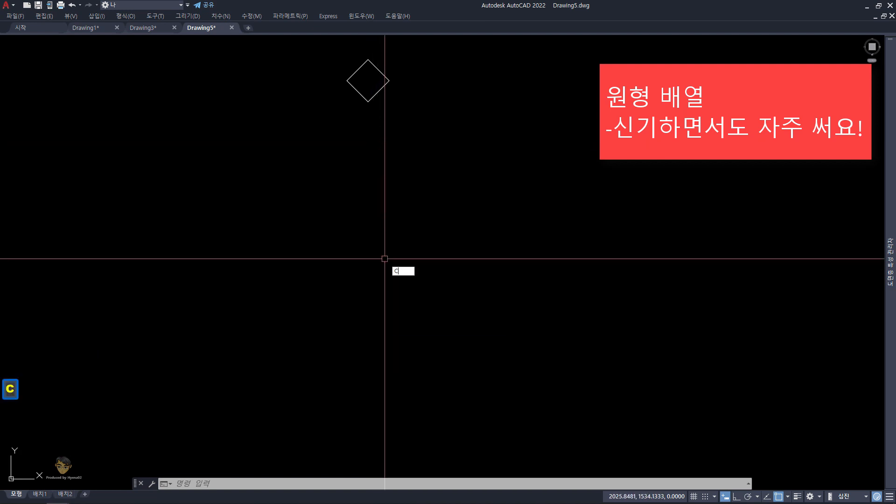
key(space)
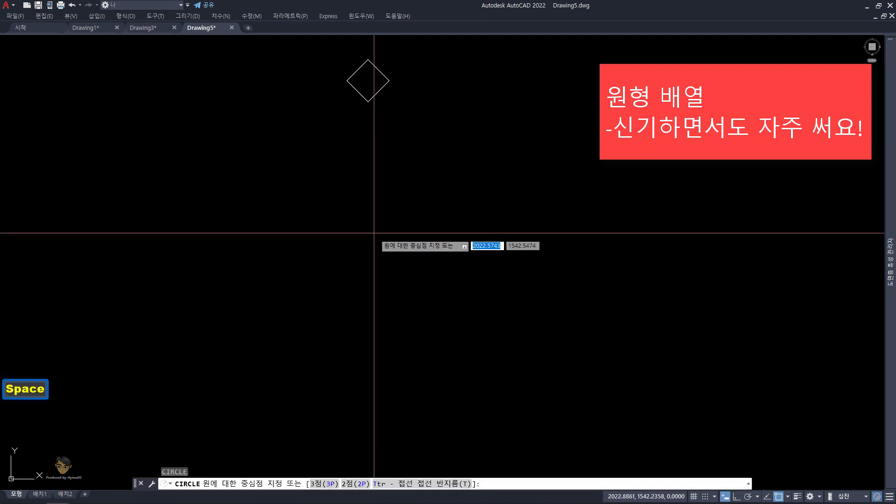
click(366, 208)
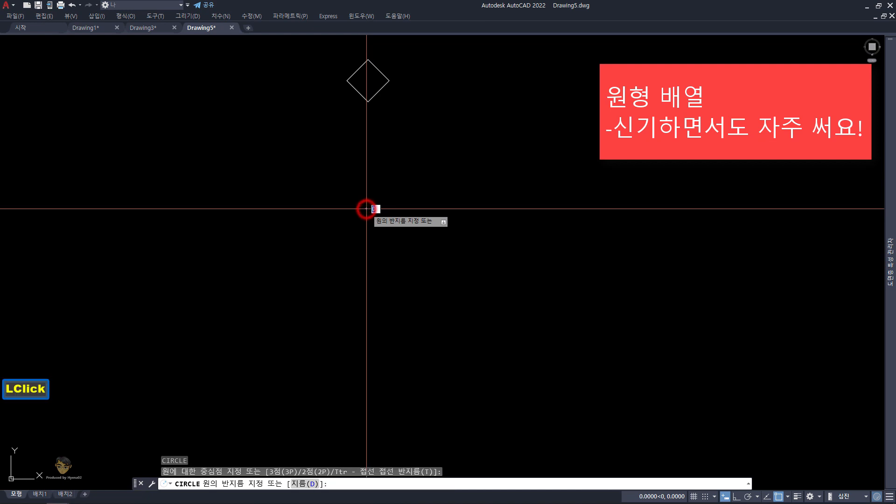
text(40)
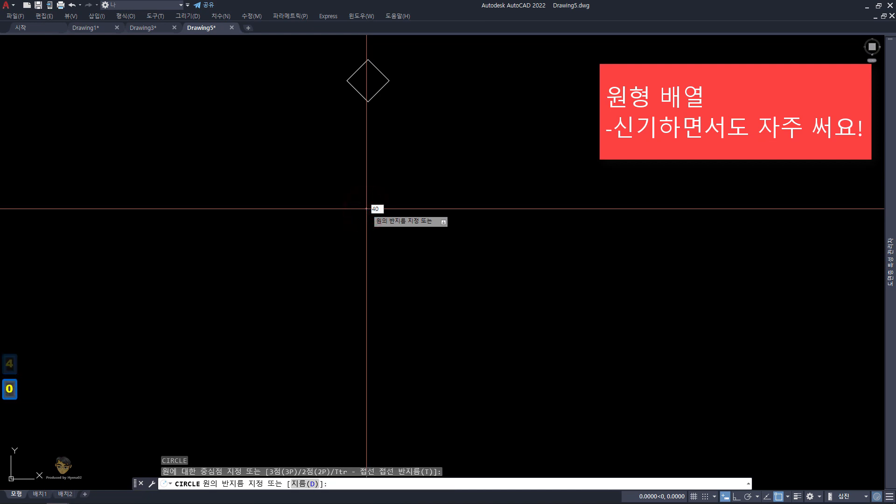
key(Return)
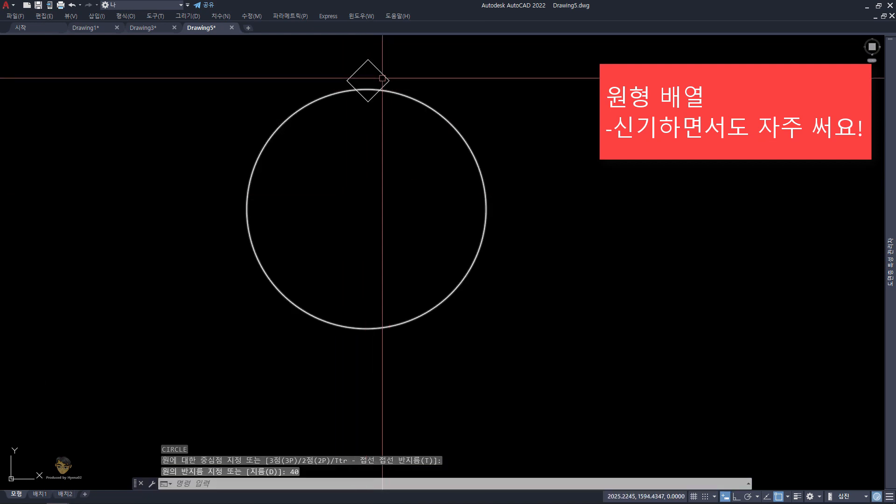
Move the square from its geometric center onto the top quadrant point of the circle
middle_drag(365, 86, 368, 101)
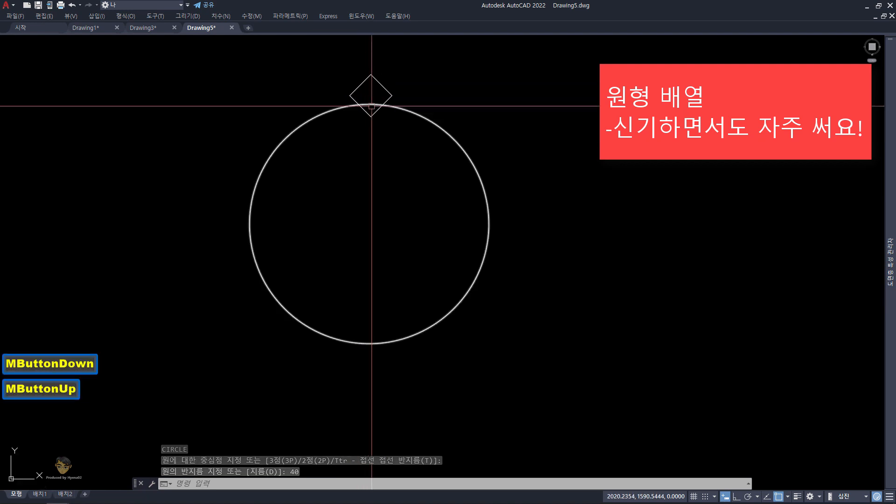
click(414, 85)
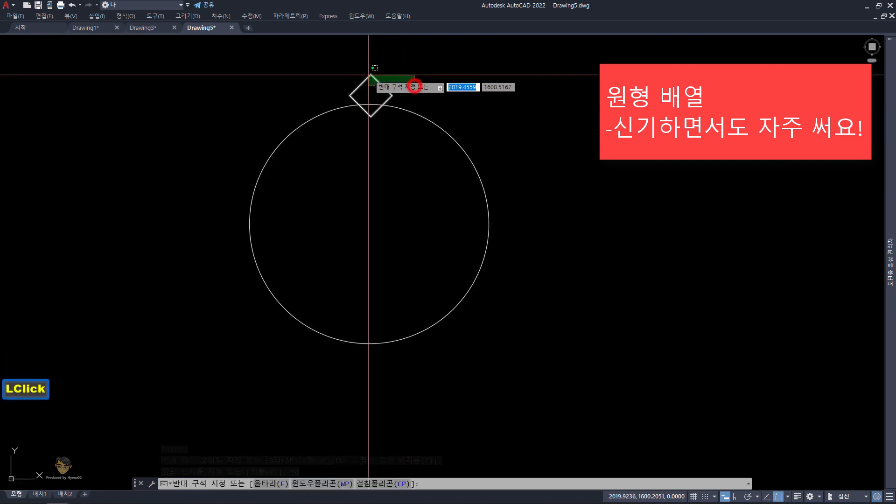
click(345, 67)
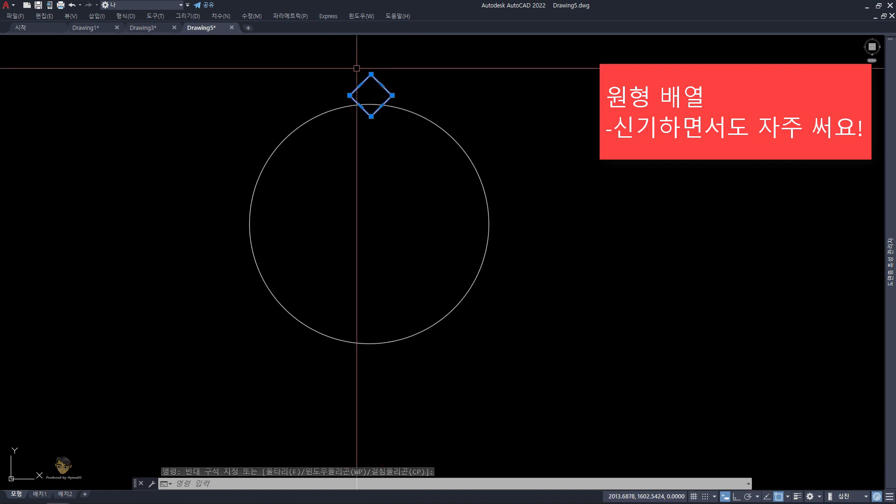
text(M)
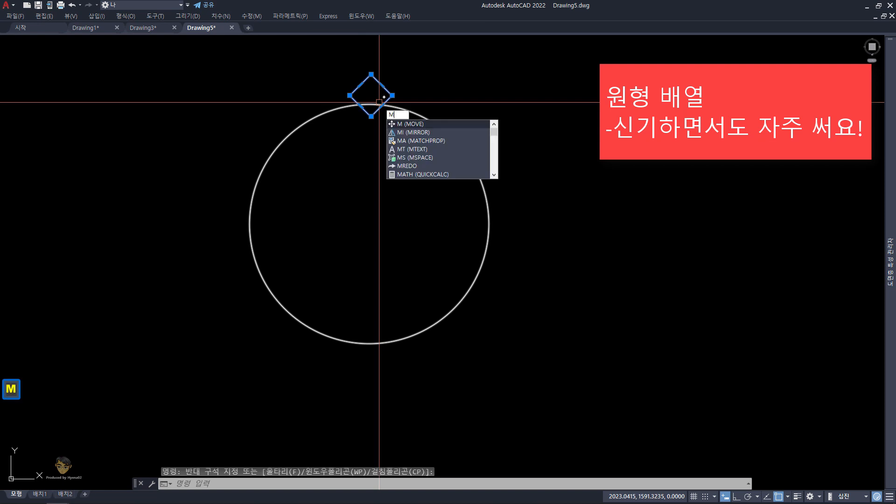
key(space)
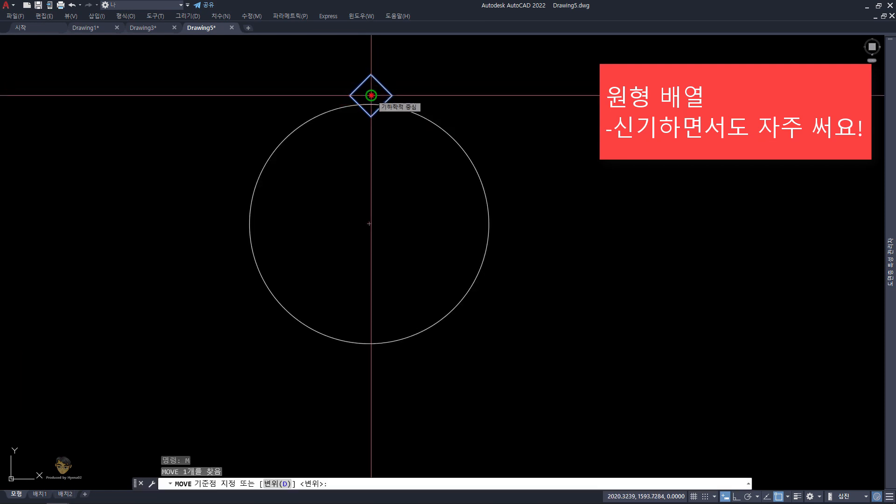
click(371, 95)
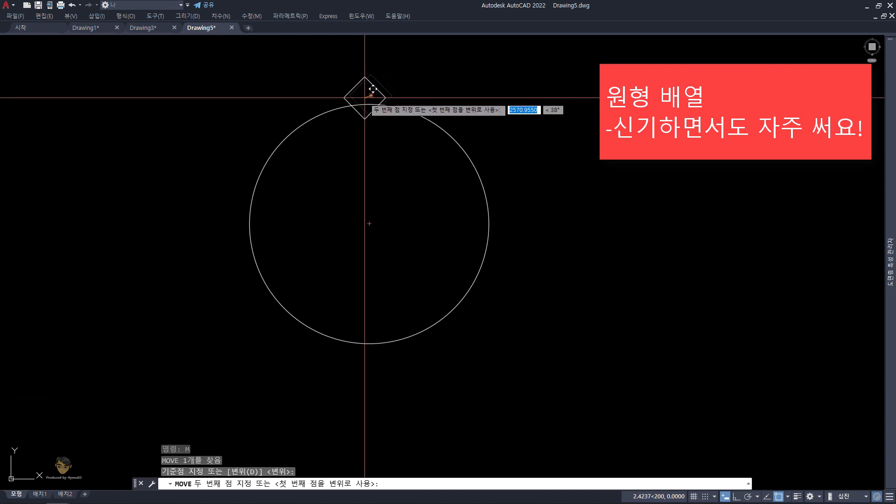
click(369, 104)
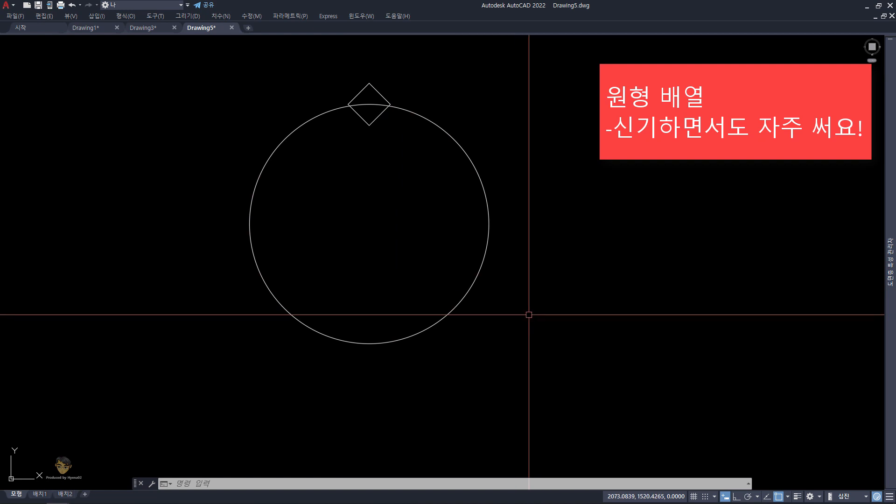
click(520, 301)
click(425, 214)
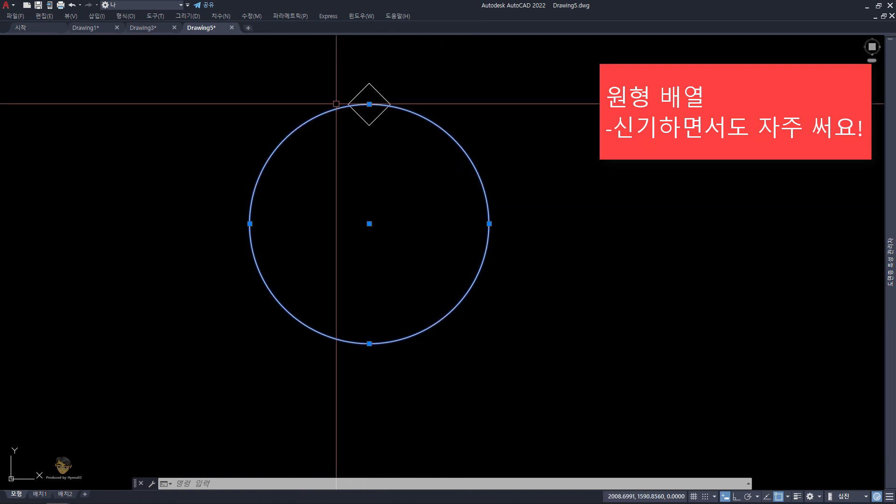
key(Escape)
Start the classic array on the square with the AR alias and set the array type to polar
click(330, 68)
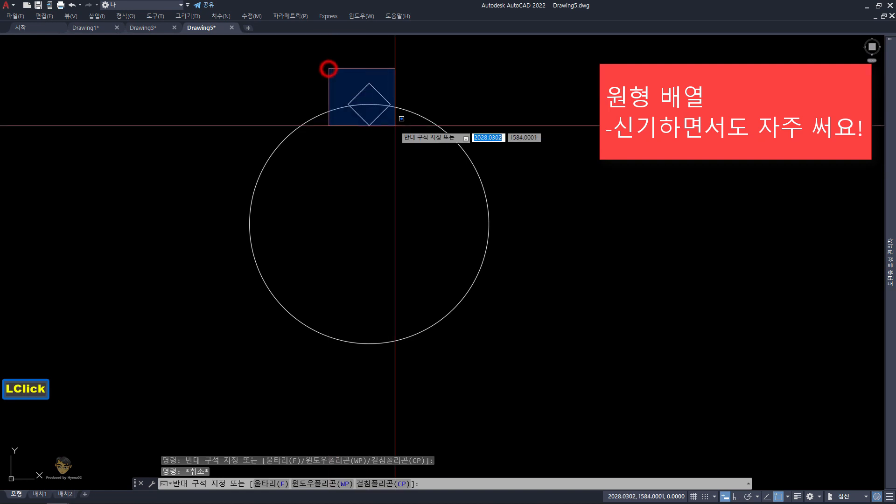
click(398, 143)
click(327, 64)
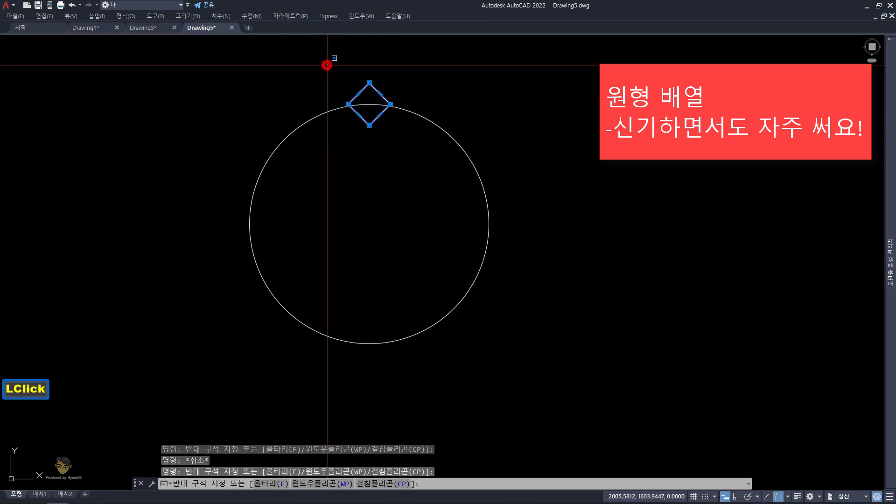
click(401, 147)
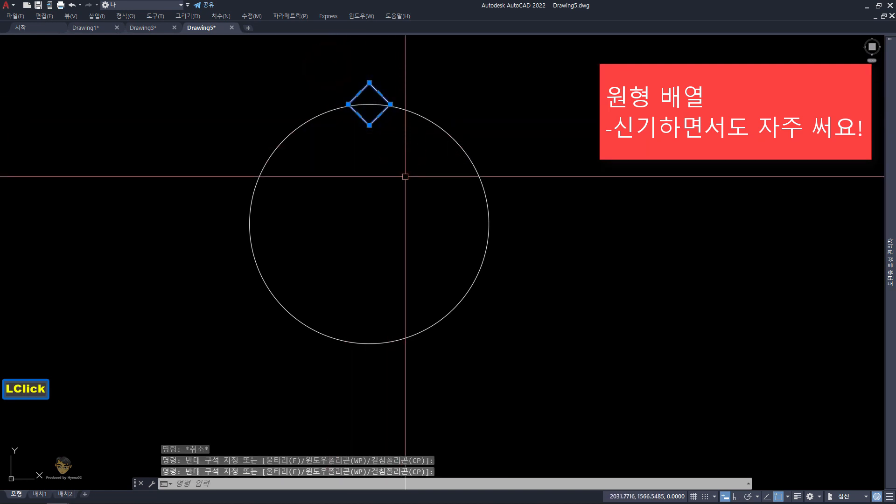
text(ARRAYCLASSIC)
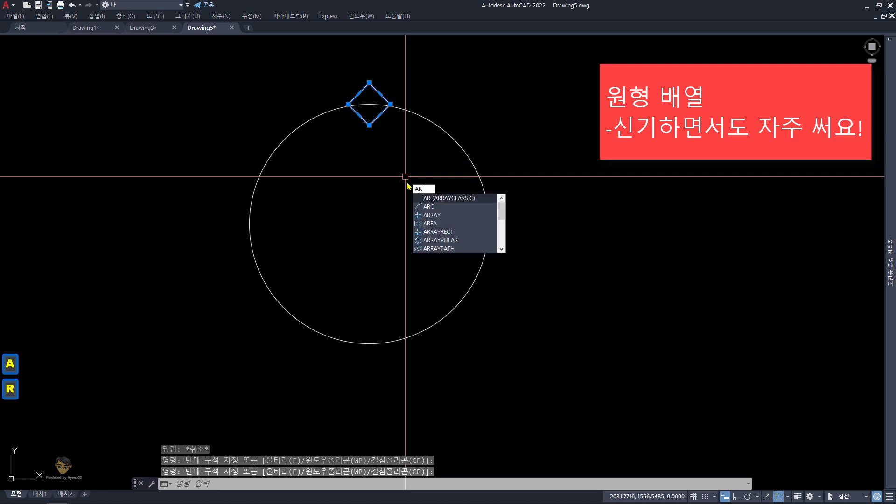
key(space)
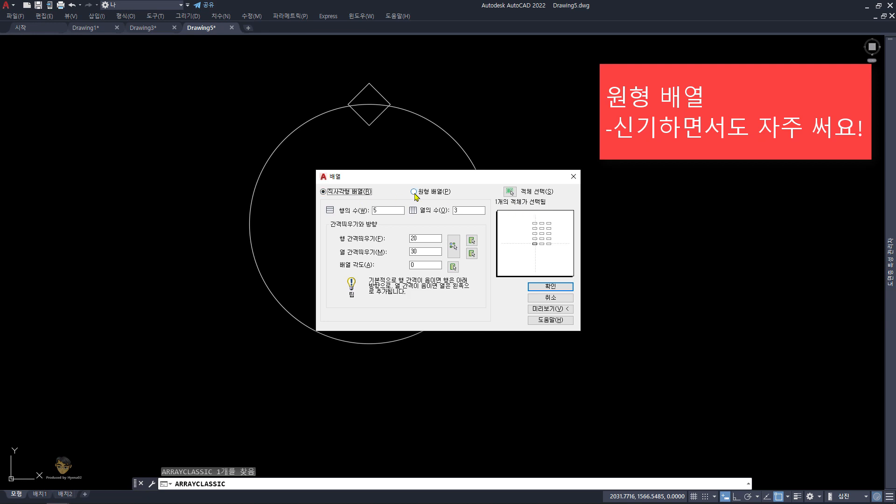
click(414, 192)
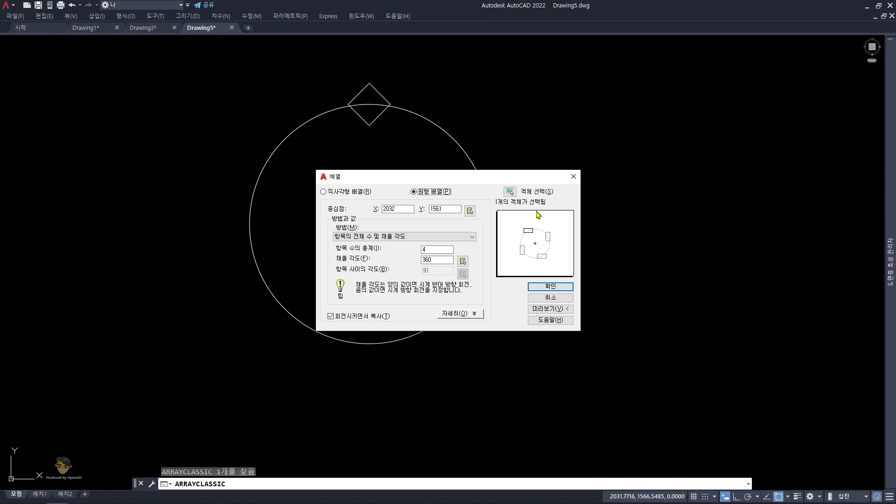
Reselect the square on top of the circle as the object for the polar array
click(509, 192)
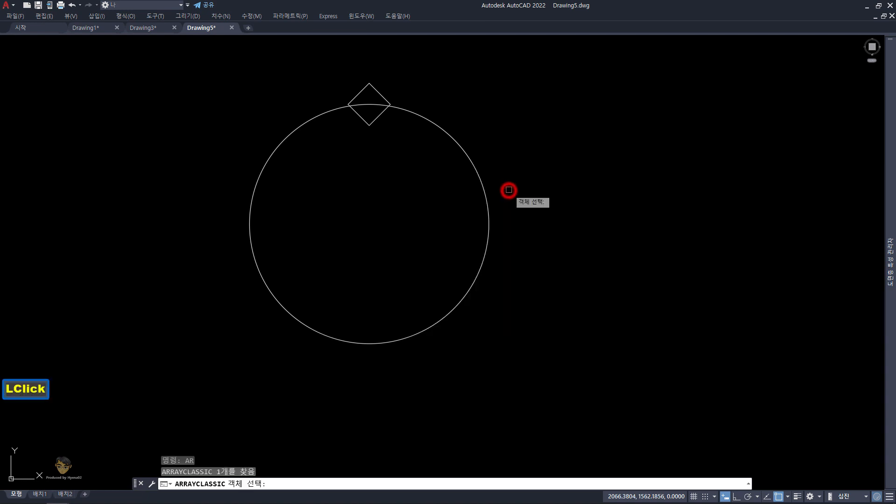
click(327, 71)
click(400, 143)
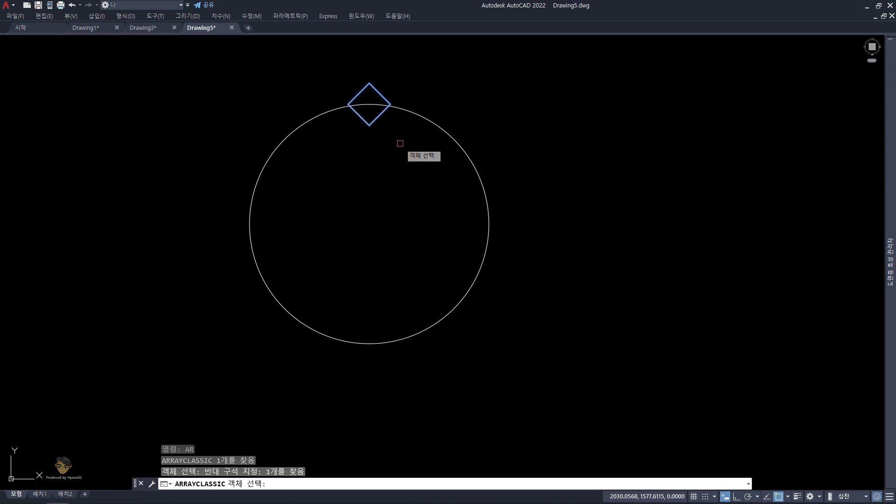
key(space)
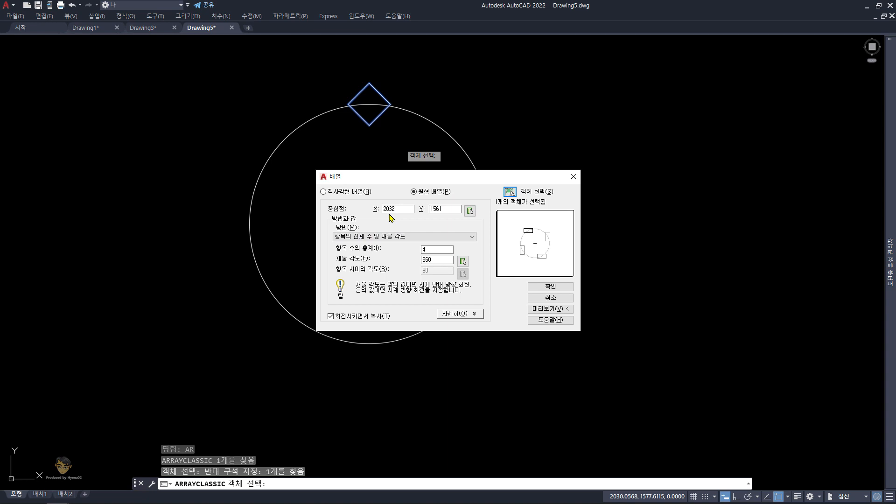
Set the circle's center as the polar array's center point and check its X and Y coordinates
click(470, 211)
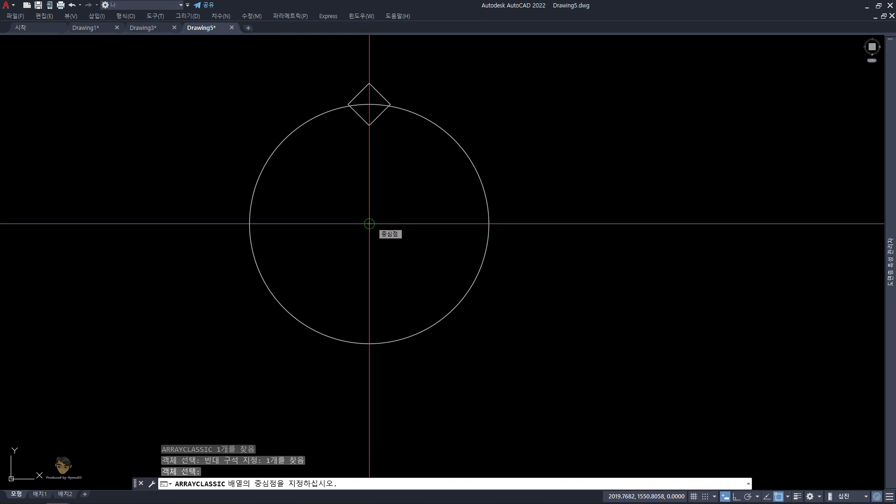
click(369, 224)
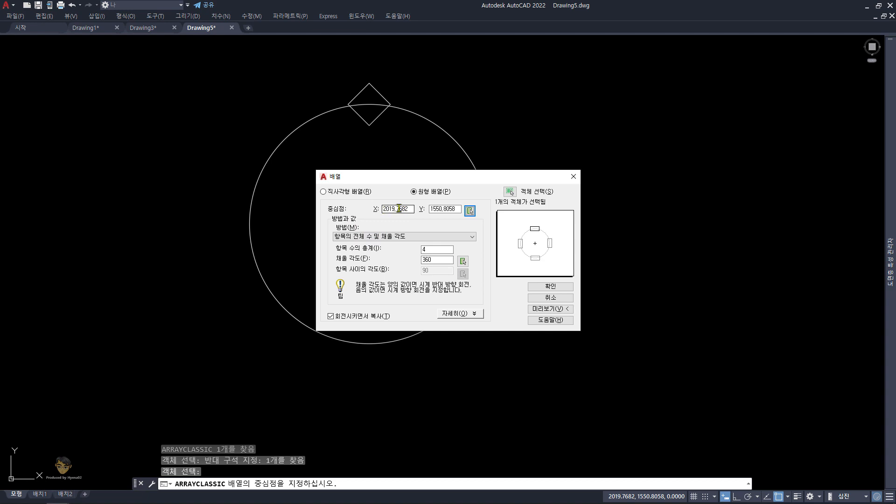
click(449, 208)
click(395, 208)
click(440, 208)
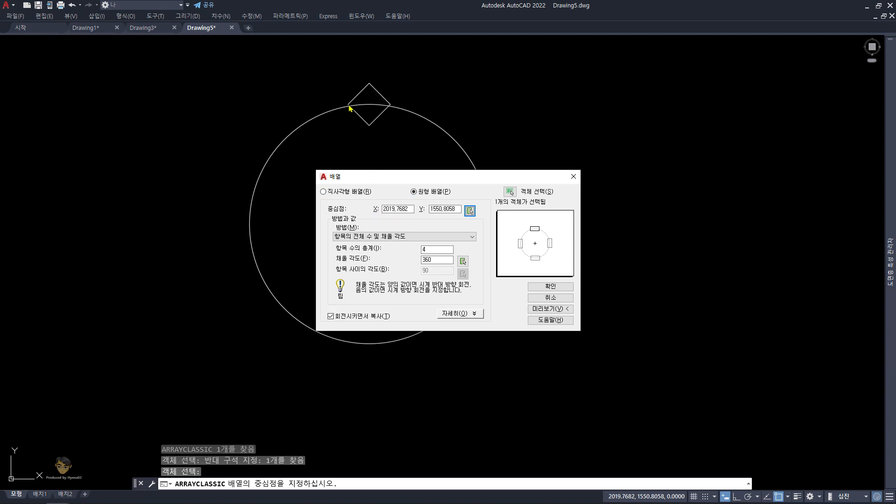
Set the total number of items to 9, keeping the current method and 360-degree fill angle, and preview the polar array
click(363, 237)
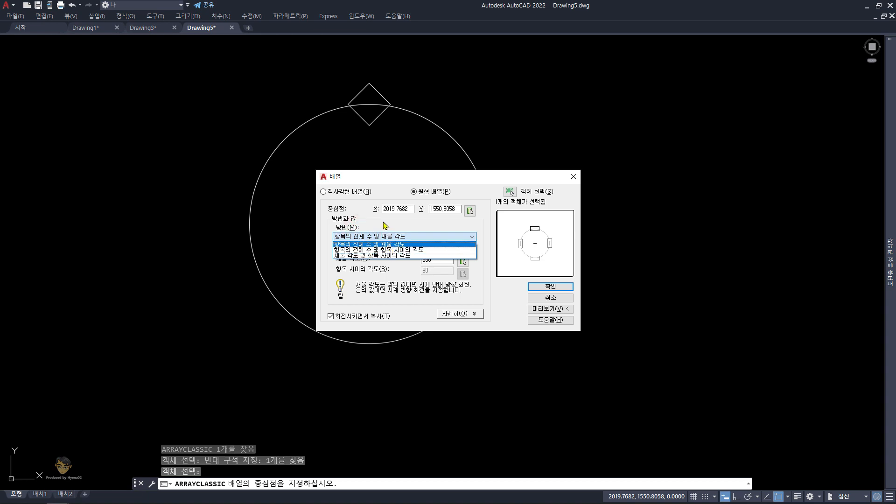
click(385, 225)
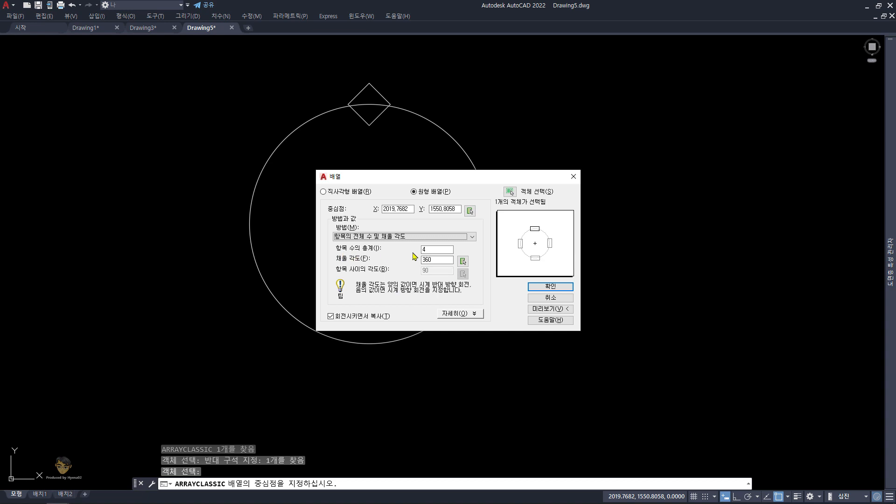
click(437, 251)
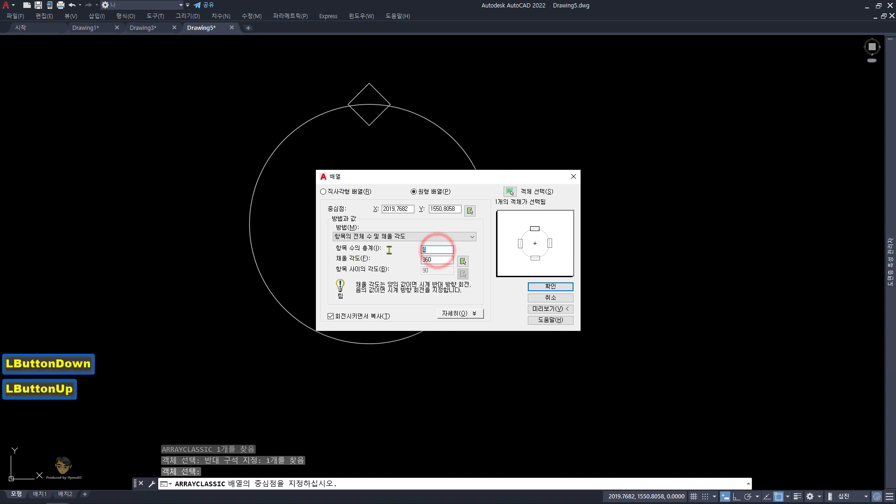
text(9)
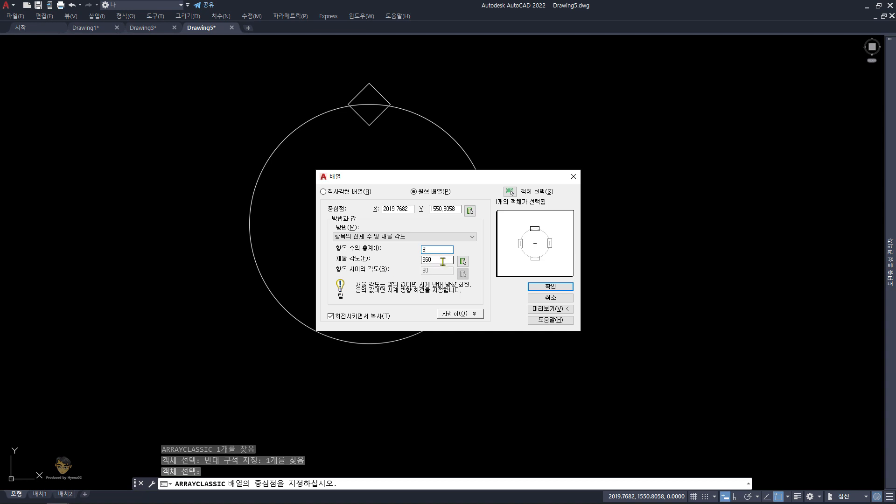
click(443, 262)
click(555, 309)
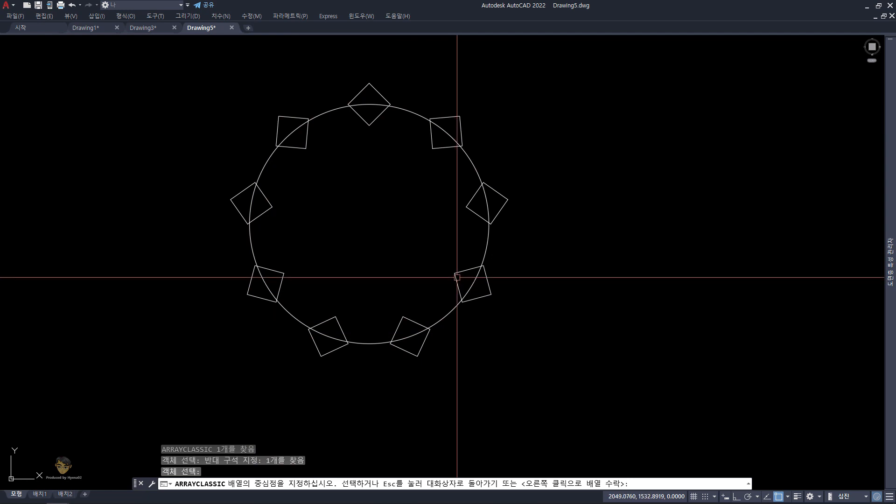
key(Escape)
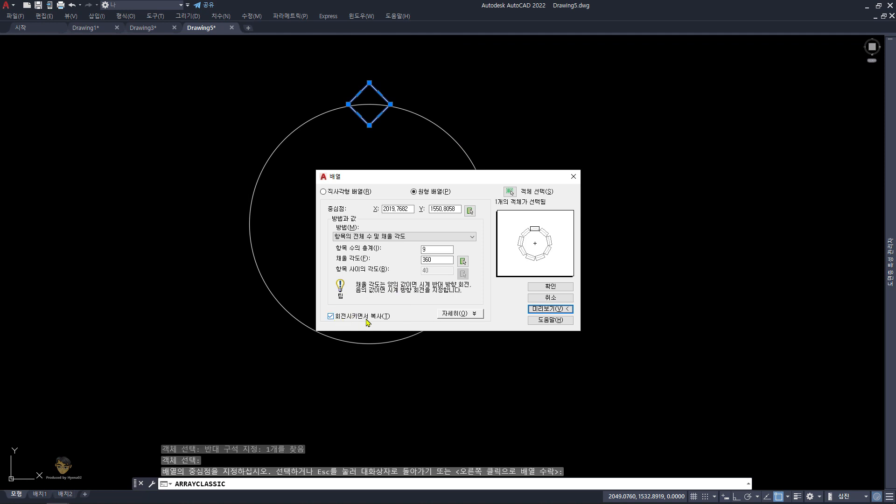
Preview the polar array with rotating the items as copied turned off, and turn that option back on
click(331, 317)
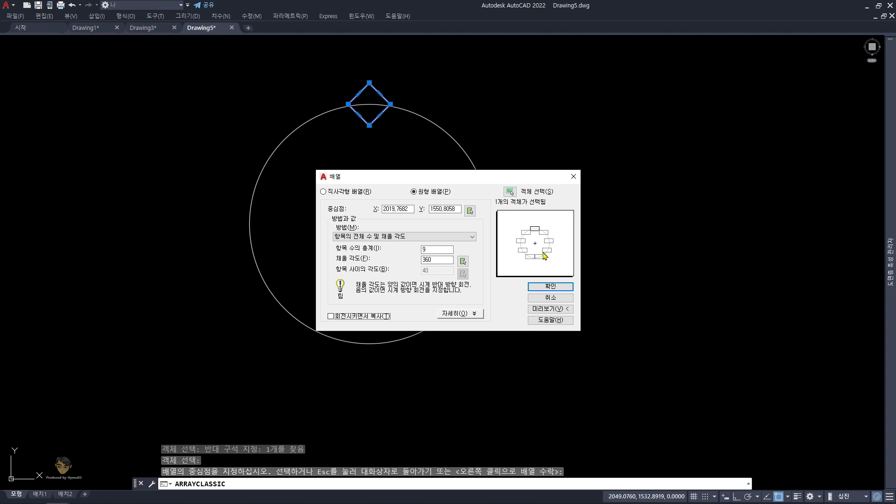
click(554, 309)
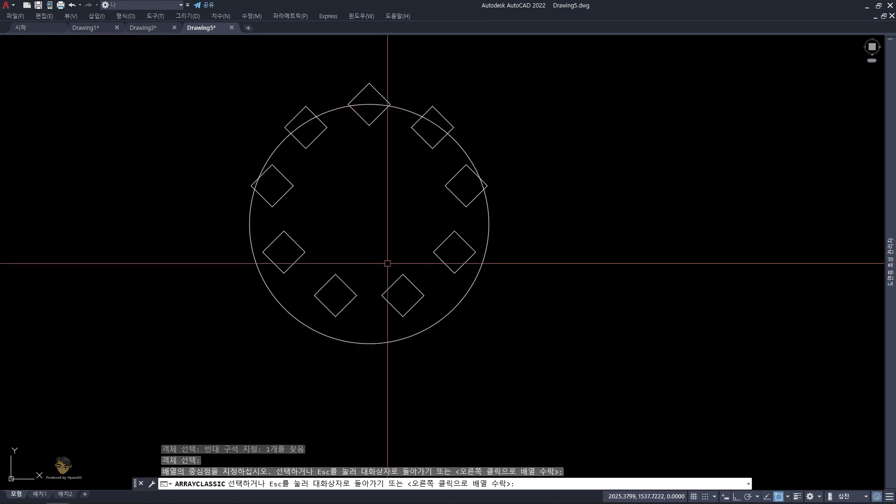
key(Escape)
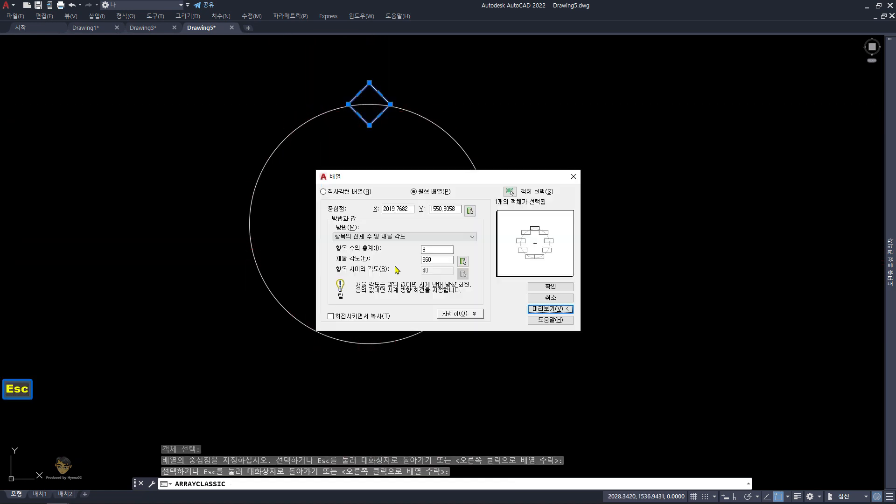
click(359, 319)
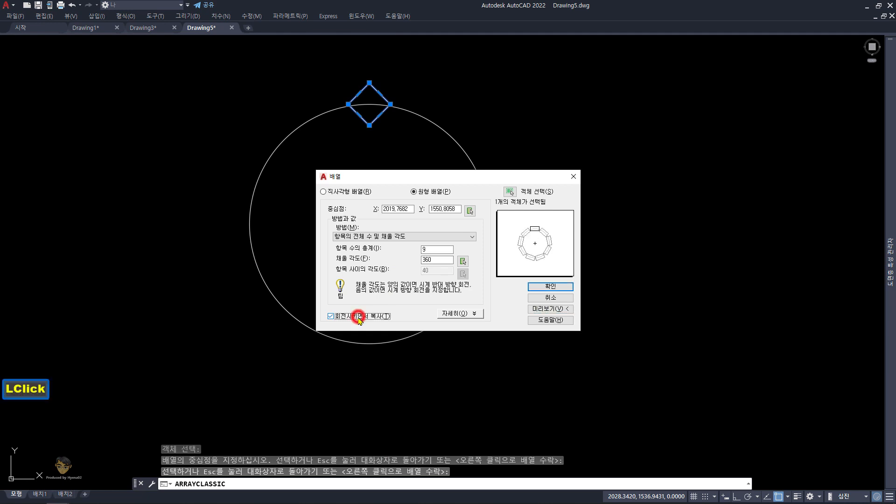
Preview the polar array with rotated items, examine example drawing 7-1 in the Hangul textbook document, and return to Drawing5 in AutoCAD
click(548, 312)
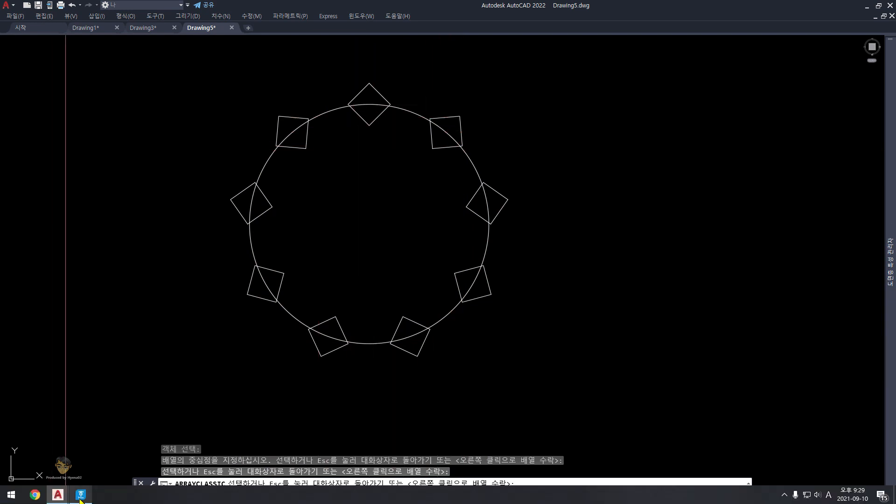
click(80, 498)
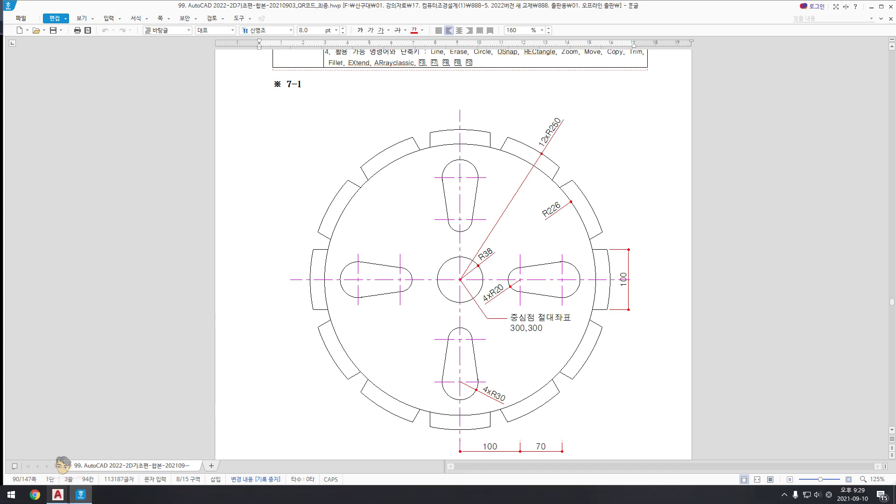
mouse_move(56, 498)
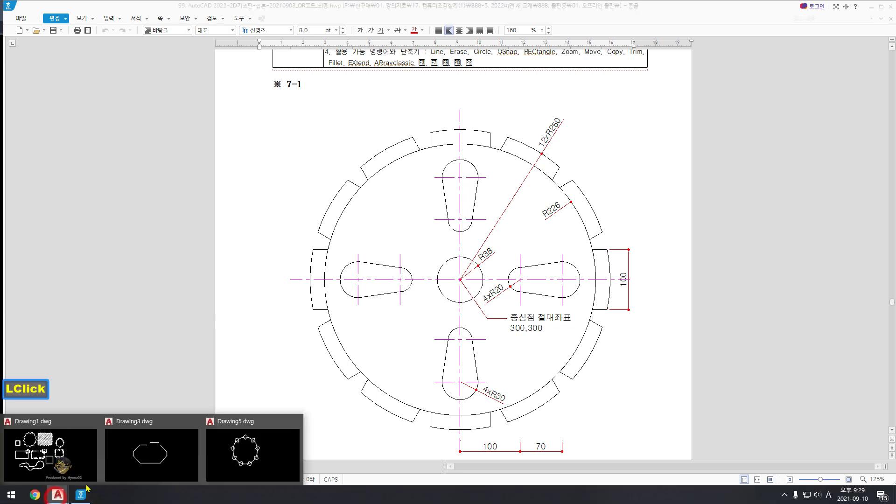
click(257, 450)
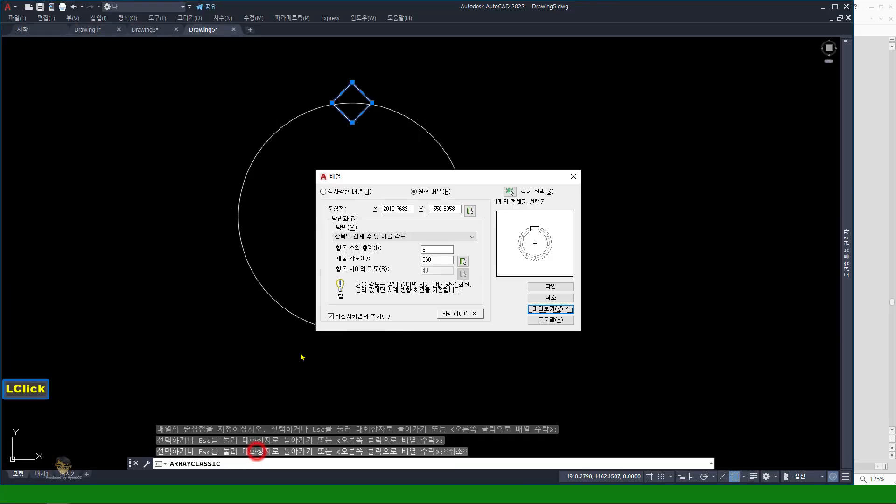
Set the polar array's fill angle to 180 degrees, preview the half-circle distribution, and return to the array settings
double_click(439, 260)
text(180)
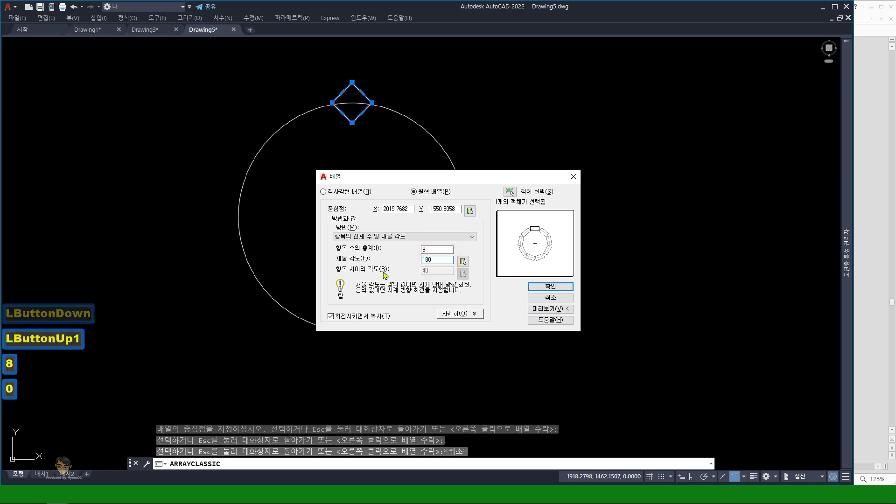
click(551, 309)
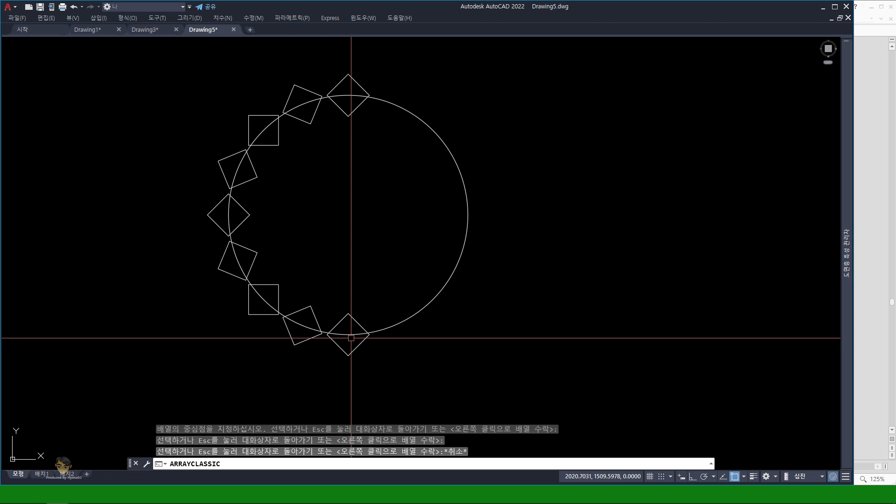
key(Escape)
Set the polar array's fill angle to 90 degrees, preview the quarter-circle distribution twice, and return to the array settings
double_click(436, 261)
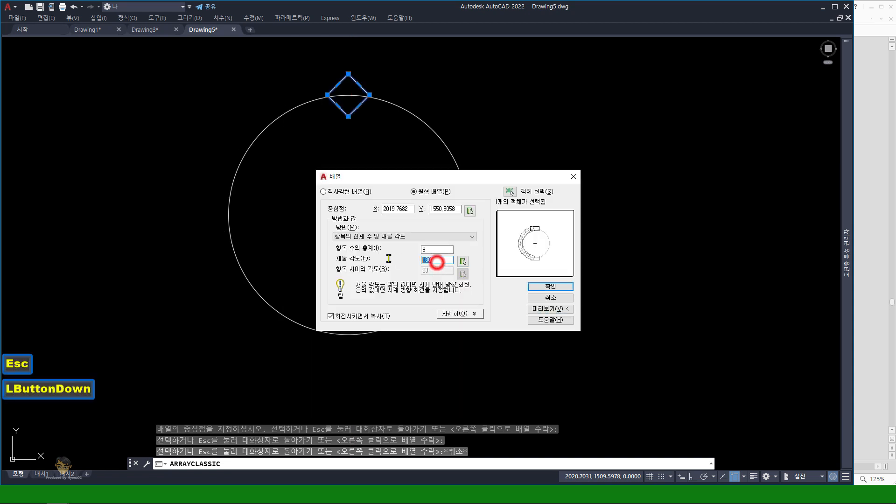
text(90-)
key(BackSpace)
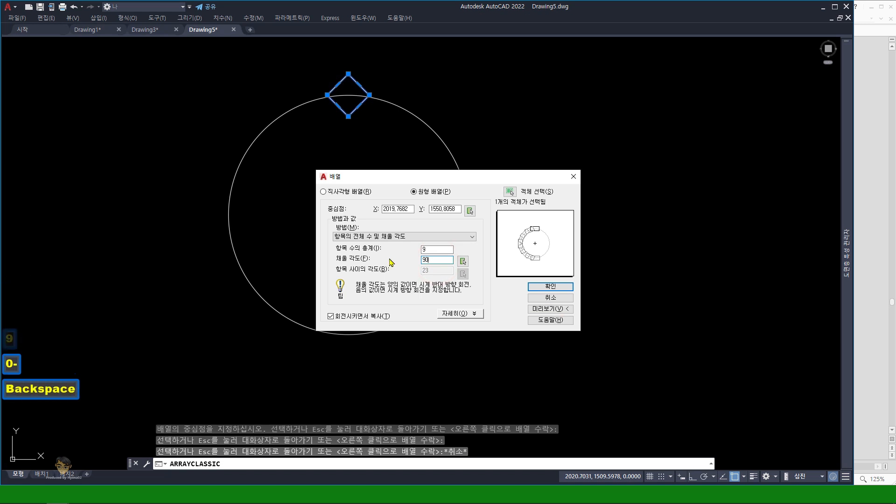
click(539, 309)
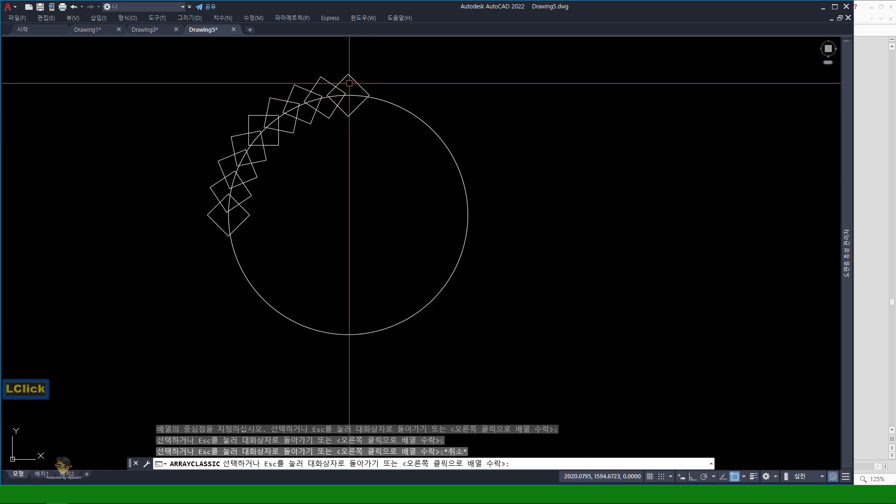
click(169, 70)
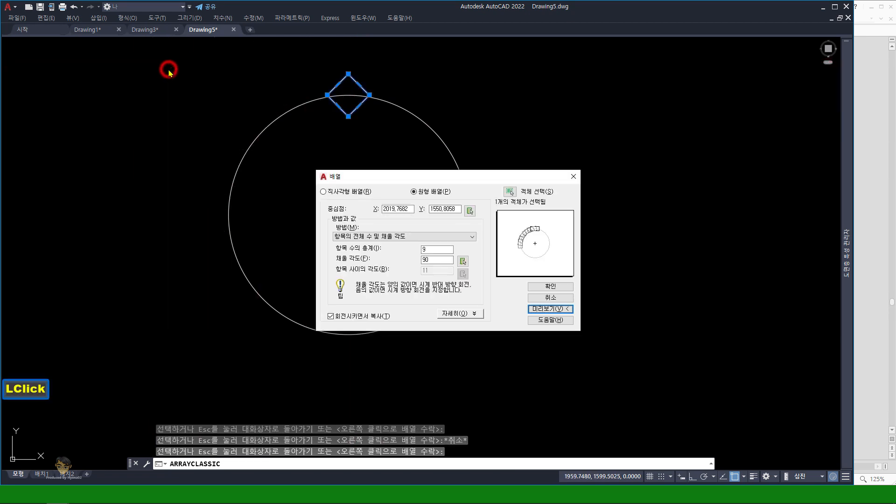
click(538, 308)
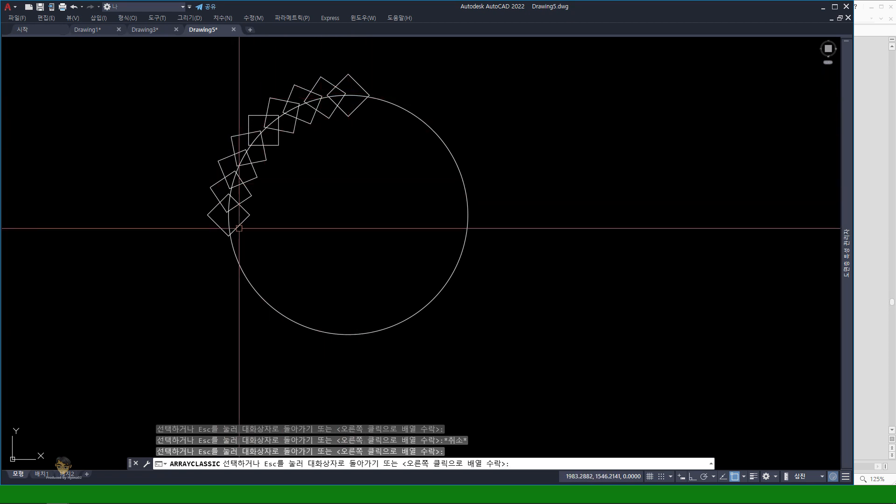
key(Escape)
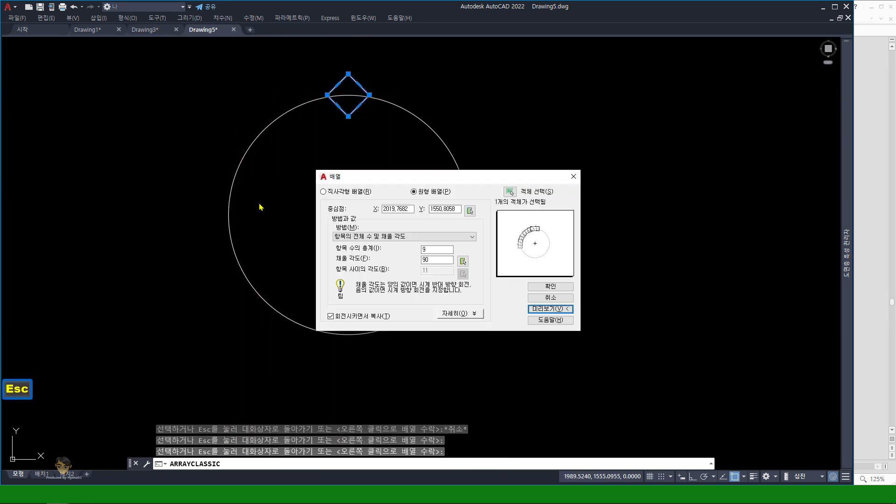
Set the polar array's fill angle to -90 degrees, preview the clockwise distribution, and return to the array settings
drag(441, 259, 379, 261)
text(-90)
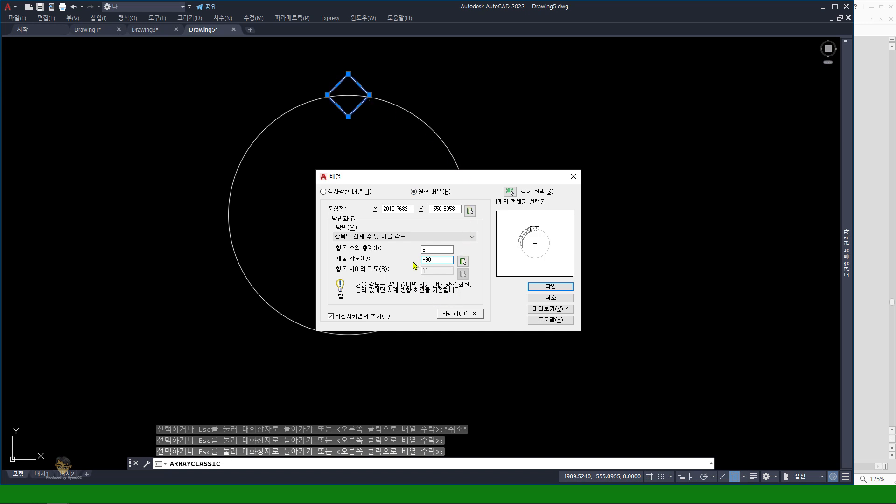
click(545, 309)
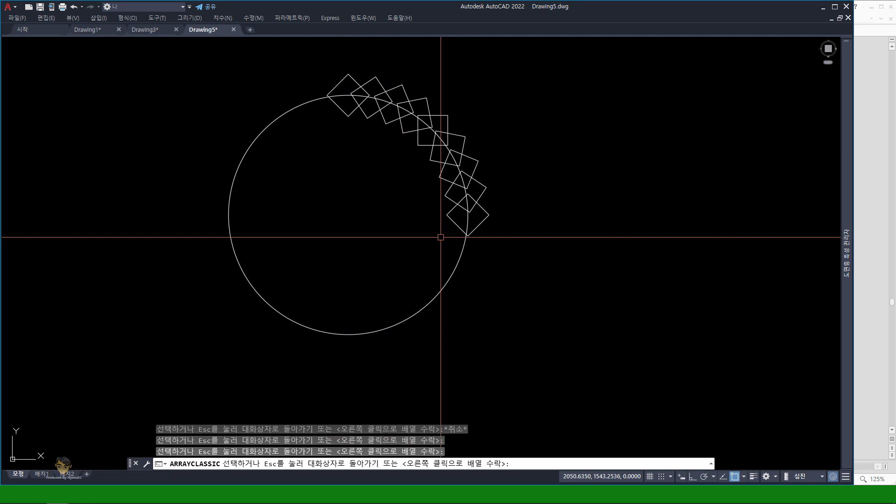
key(Escape)
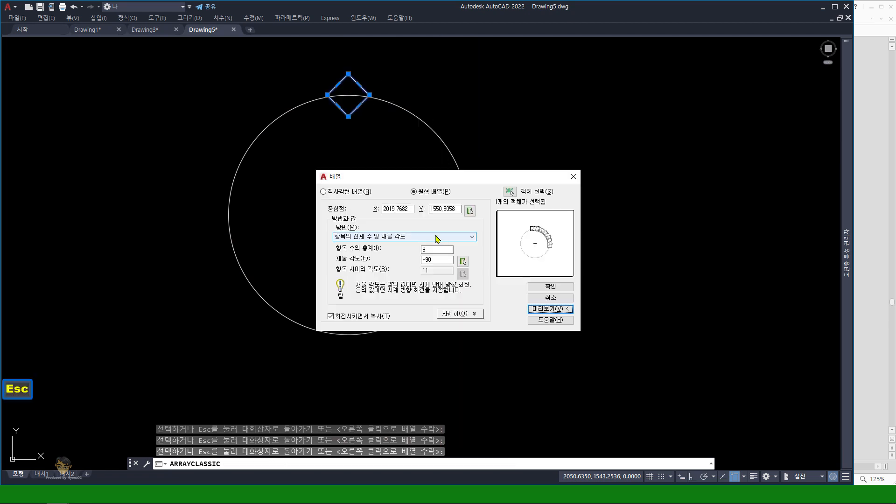
Set the polar array's fill angle to 360 degrees, preview the nine squares around the circle, and accept the array
click(439, 260)
text(360)
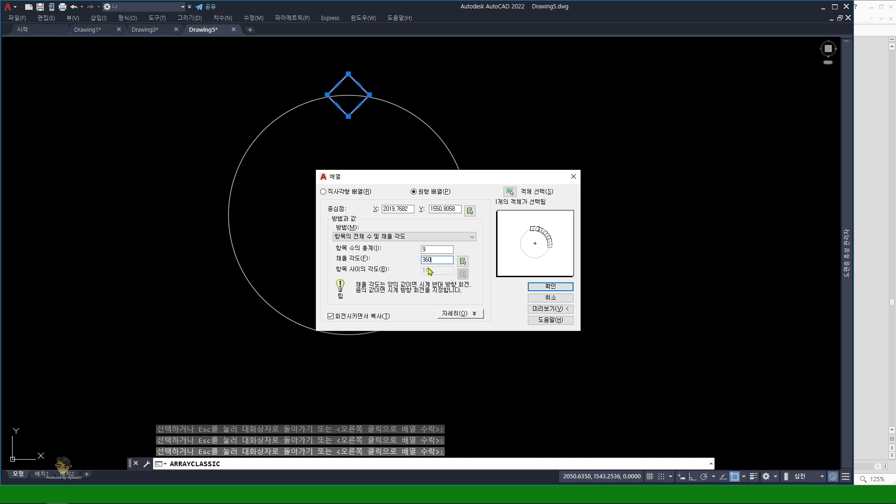
click(544, 309)
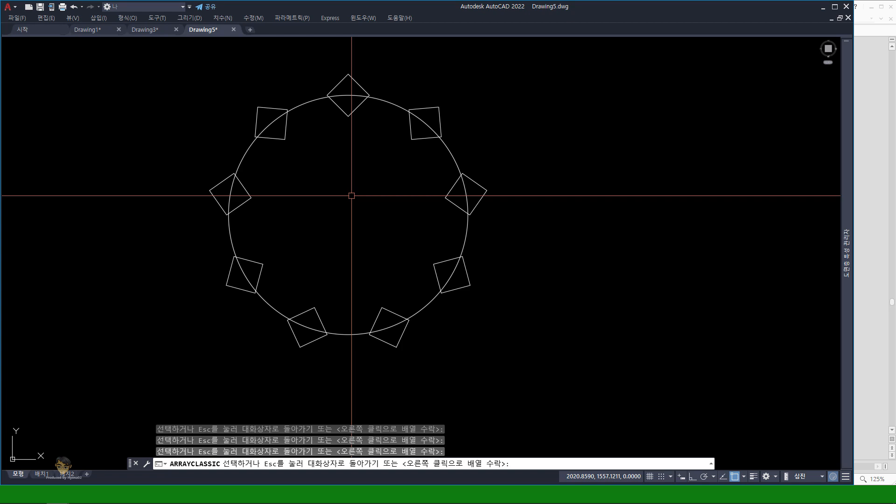
right_click(351, 196)
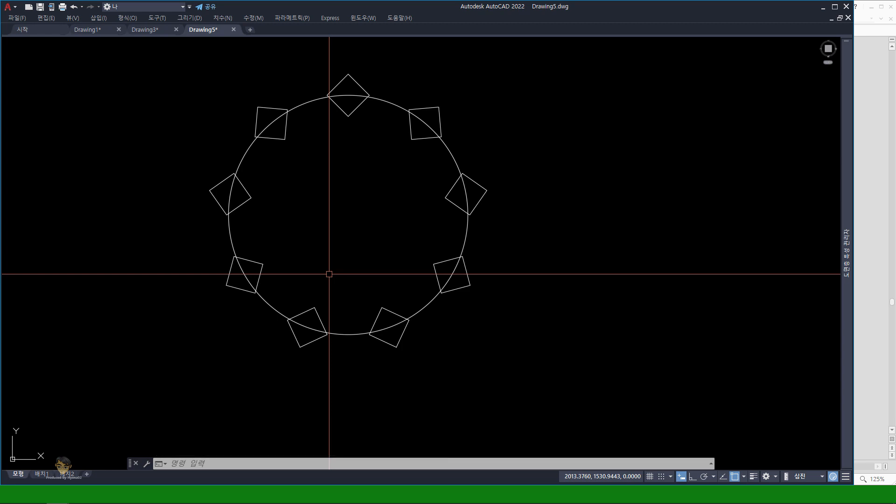
Reopen the classic array settings with the AR alias to review the polar options, and close them without creating an array
text(AR)
key(space)
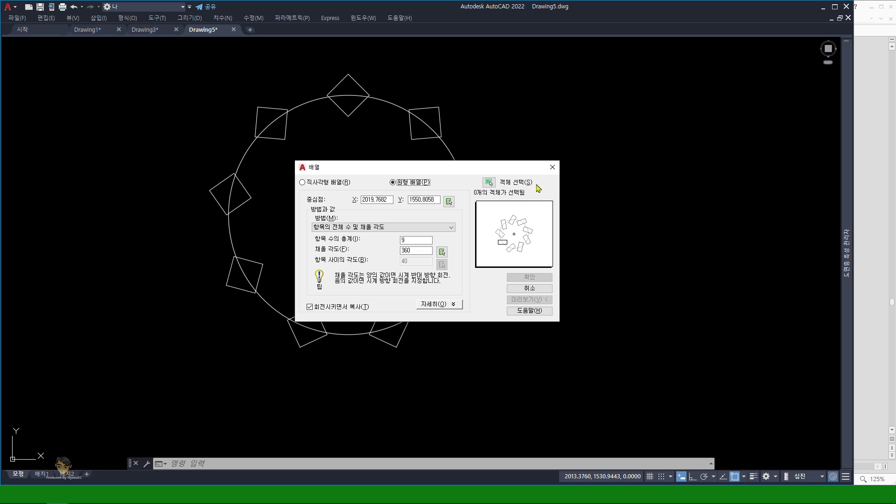
click(551, 168)
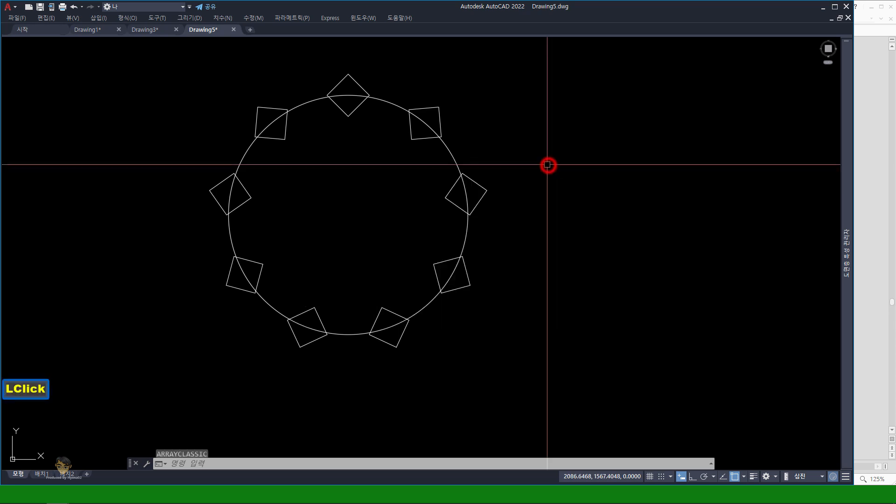
Start saving the drawing and cancel without storing the file
key(ctrl+s)
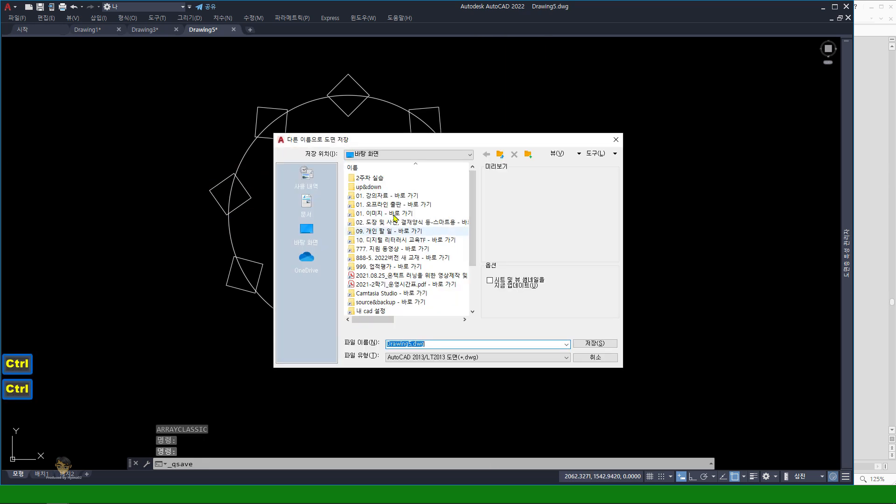
click(604, 359)
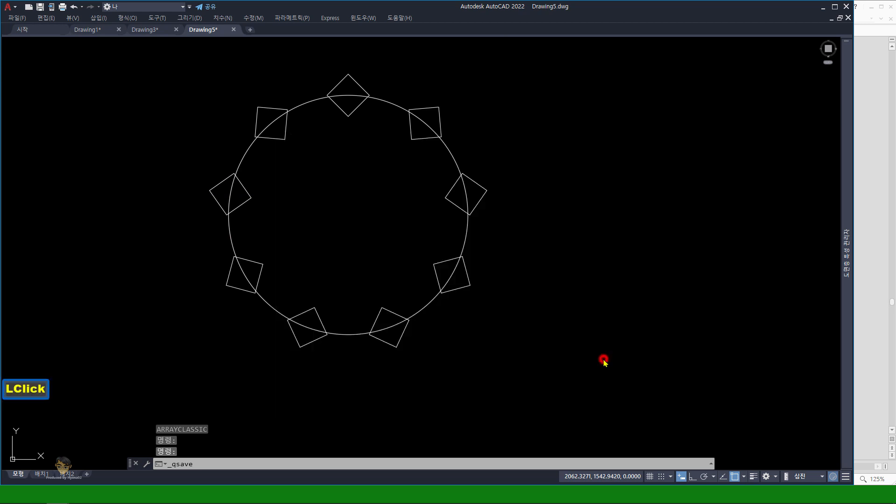